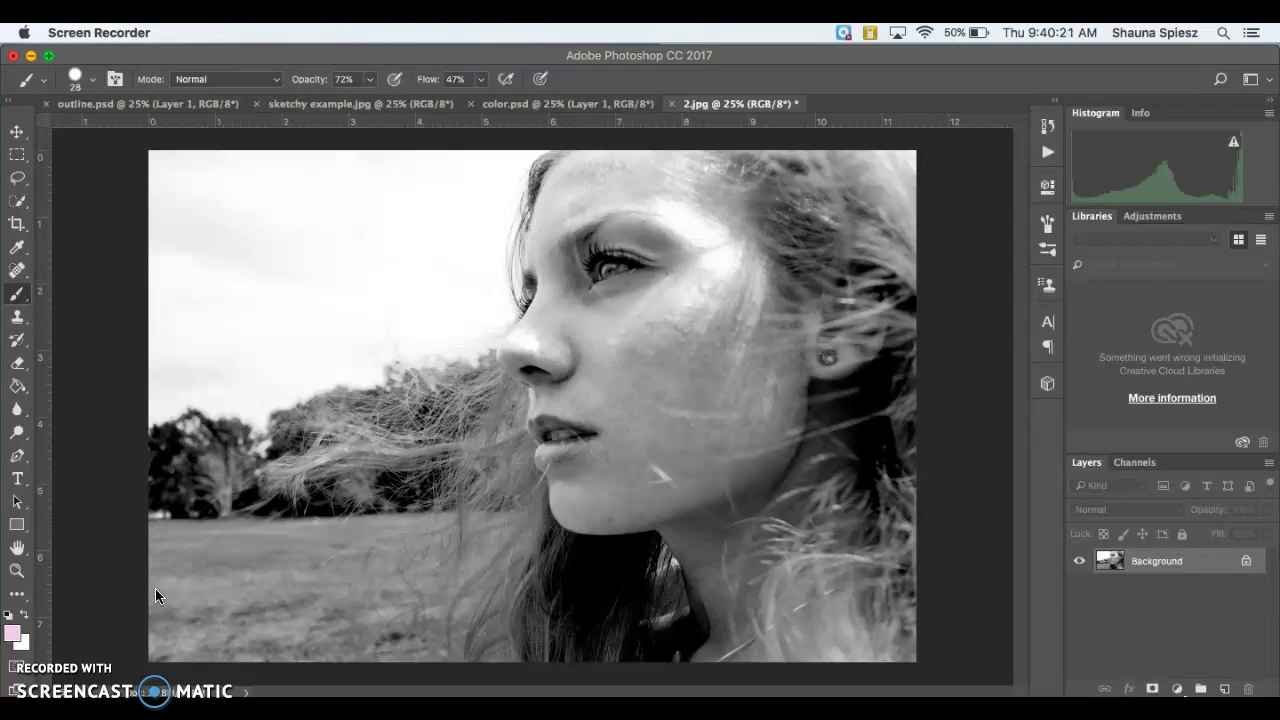
Step: Select the Brush tool with the 28 px round preset, enlarged to 30 px
left_click(17, 299)
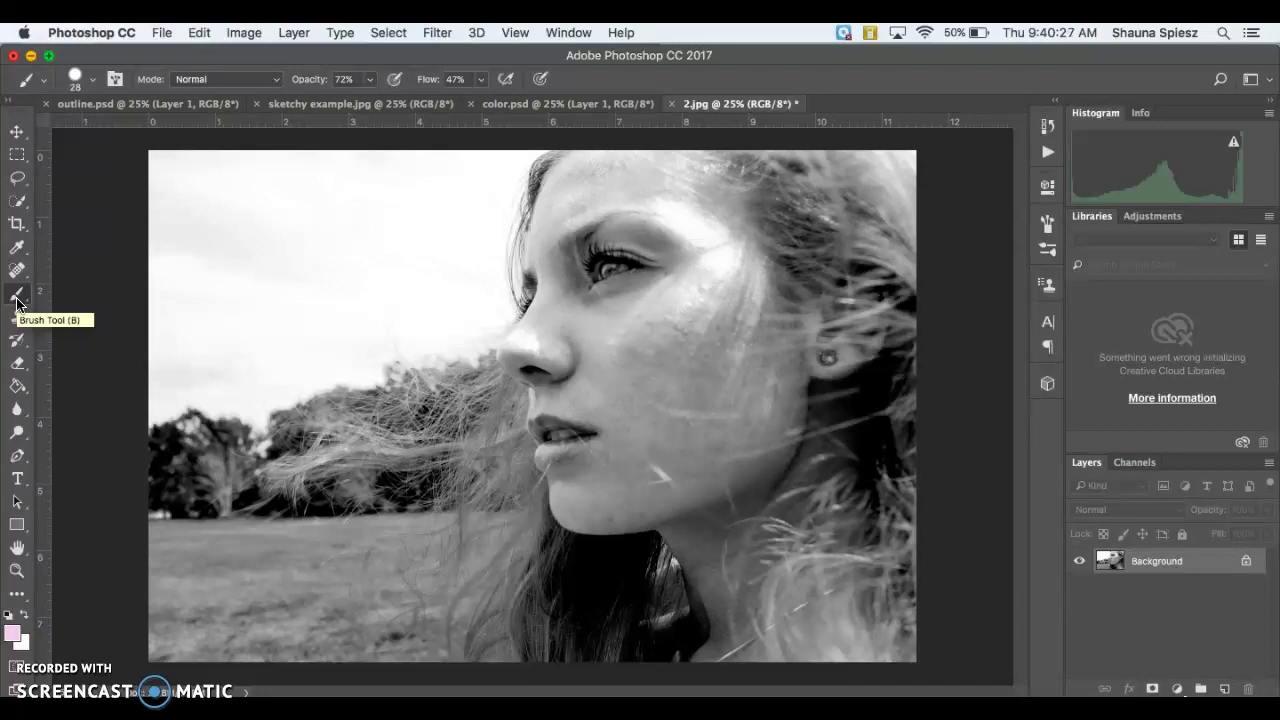
left_click(90, 86)
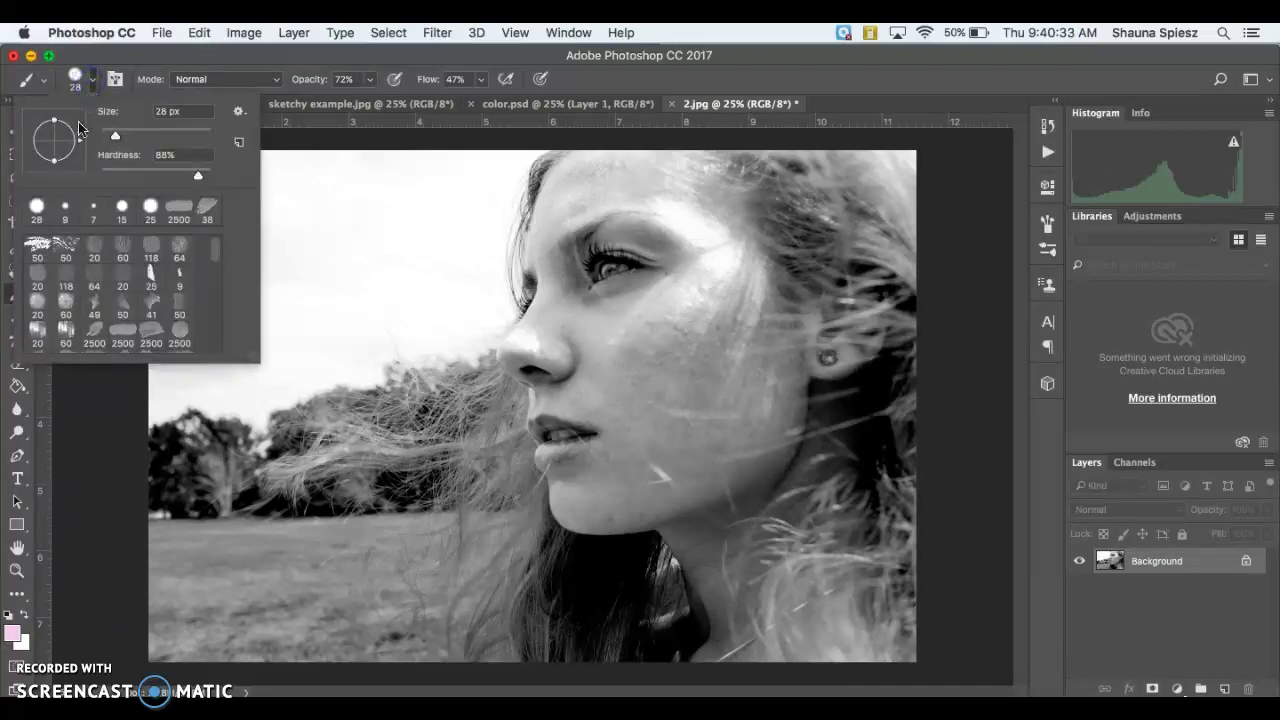
left_click(37, 209)
left_click(37, 209)
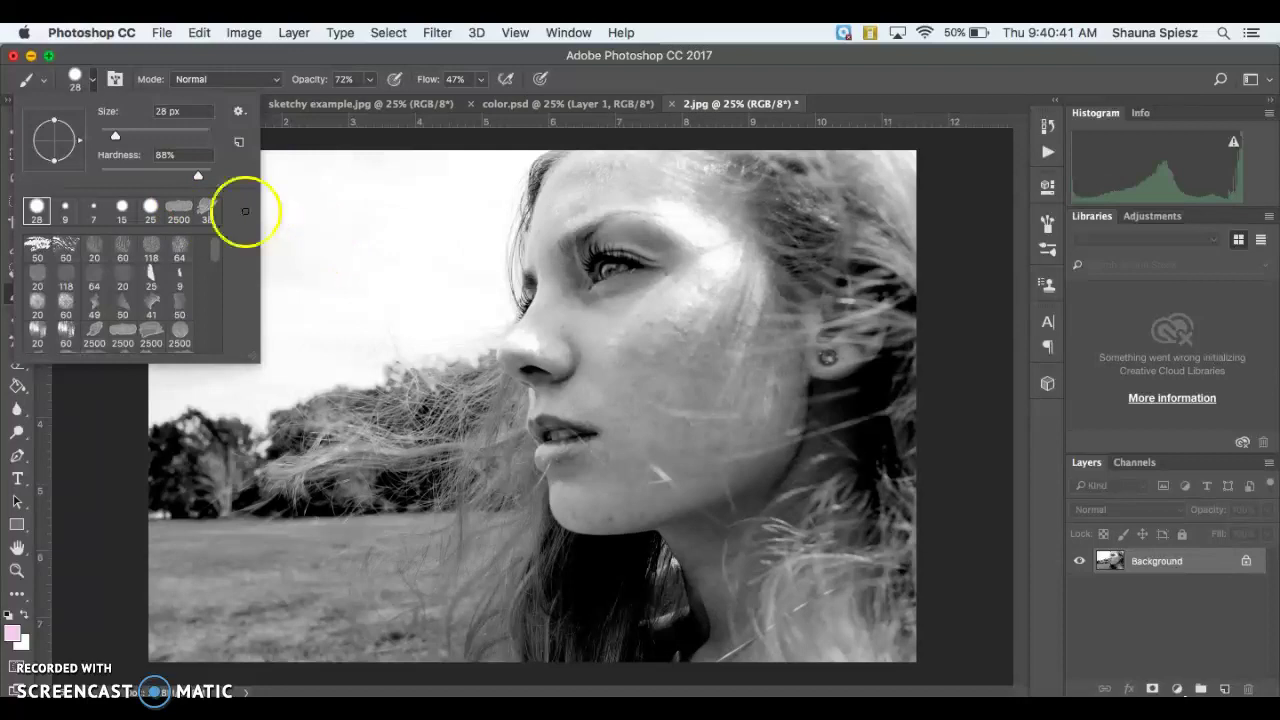
left_click(112, 136)
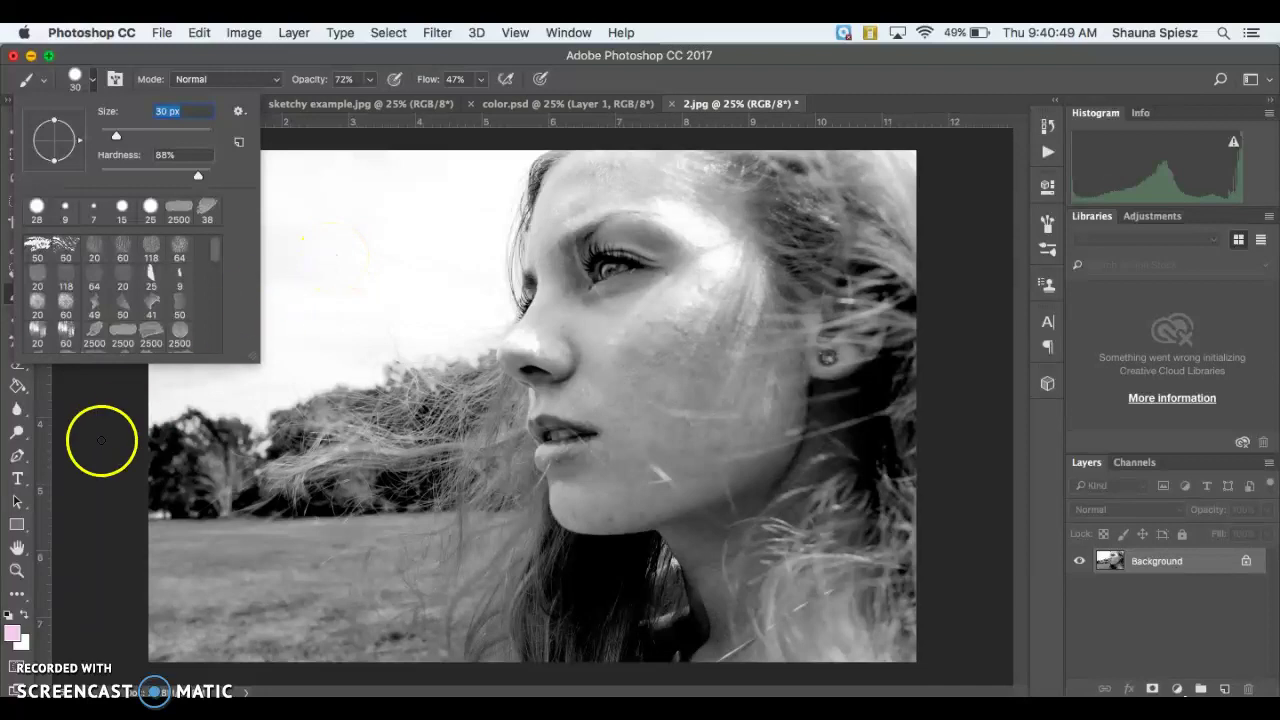
Step: Set the foreground painting colour to pure black (#000000)
left_click(12, 636)
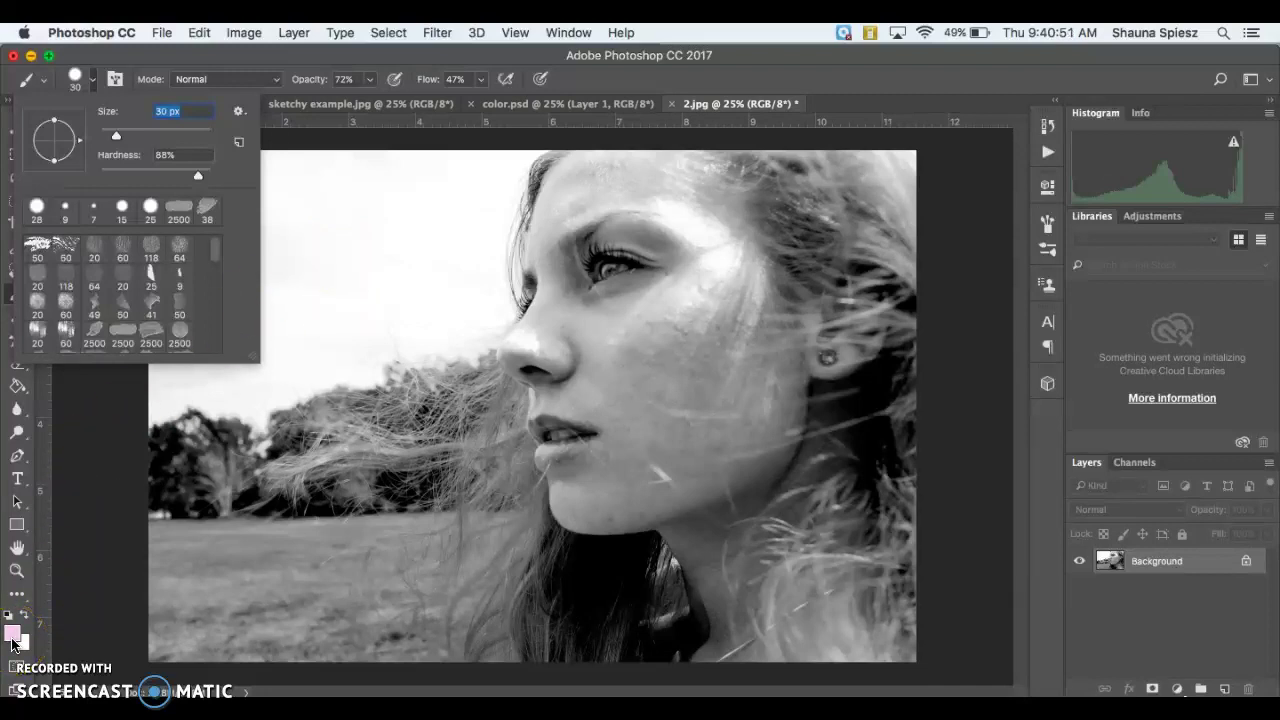
left_click_drag(766, 300, 717, 437)
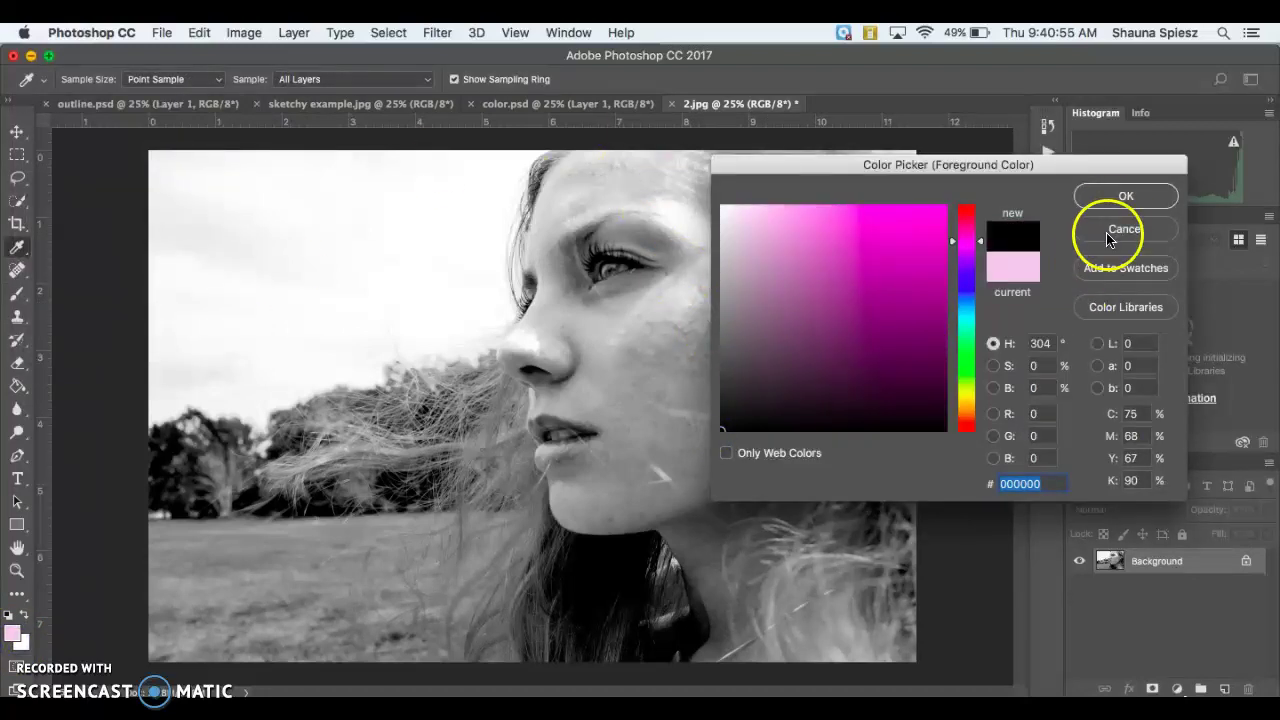
left_click(1125, 197)
left_click(1152, 545)
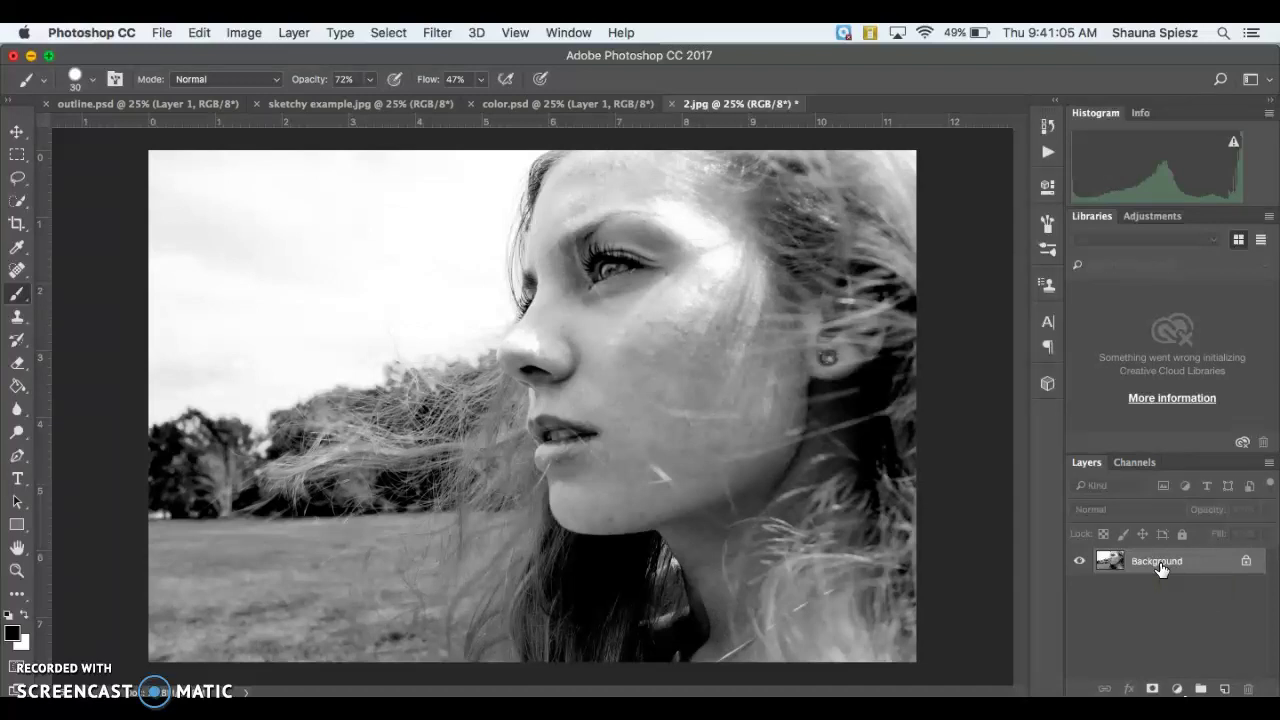
Step: Duplicate Background as 'Background copy' and add an empty Layer 1 above it
right_click(1160, 568)
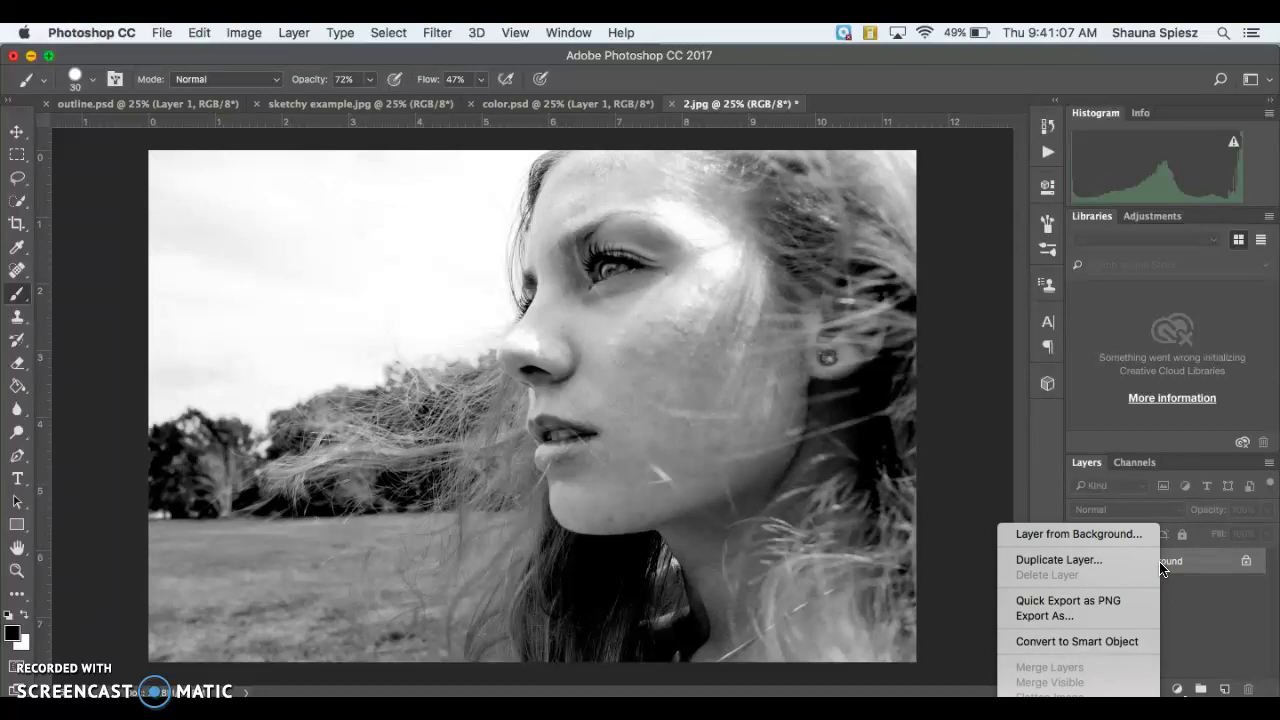
left_click(1055, 560)
left_click(513, 175)
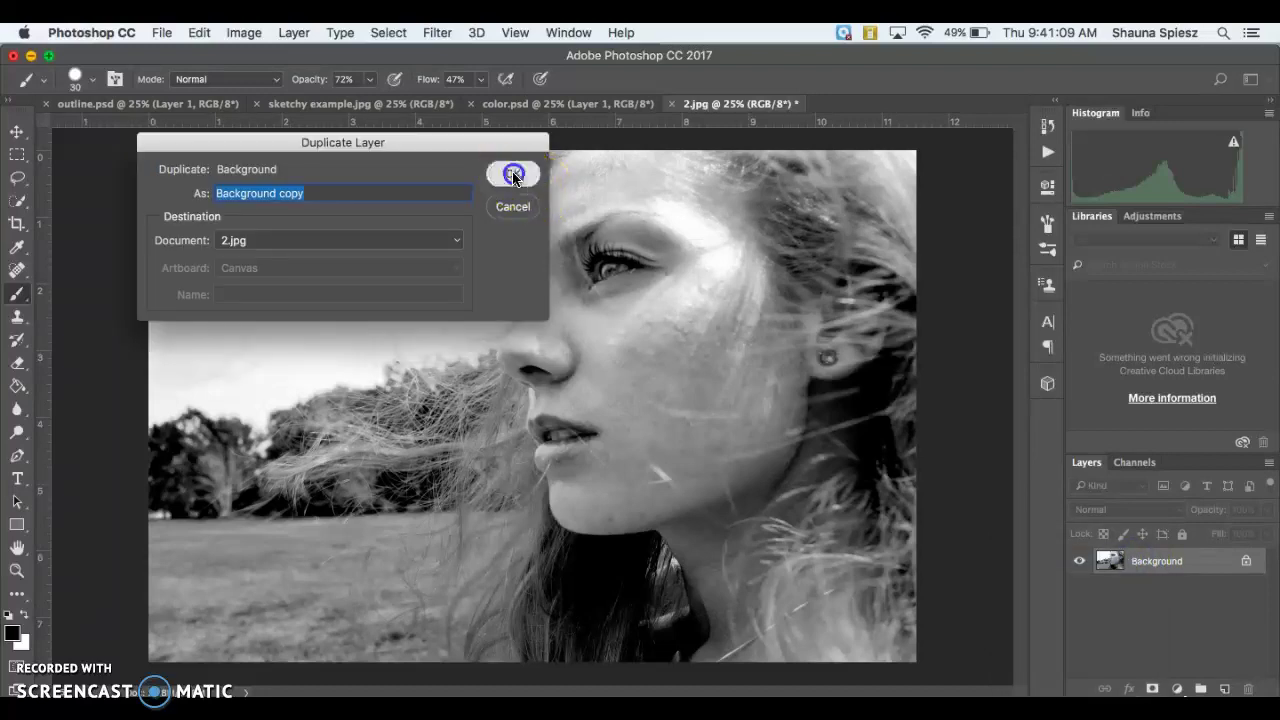
left_click(490, 178)
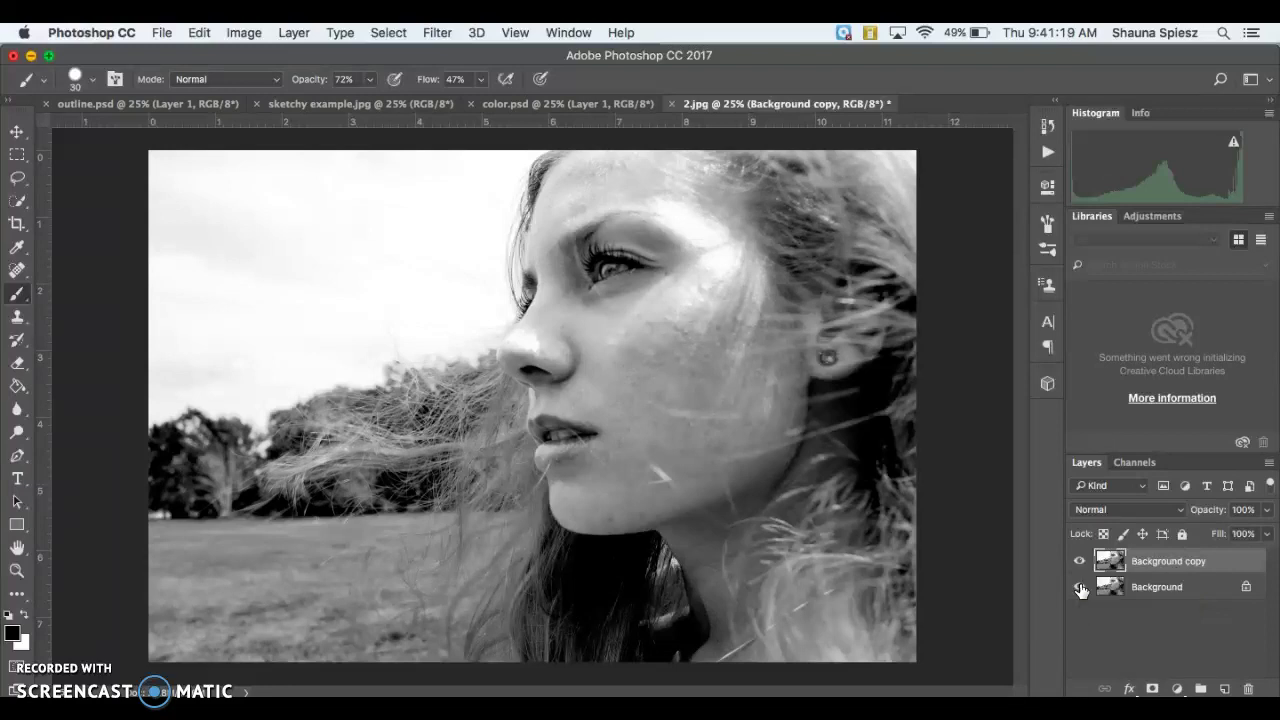
left_click_drag(1148, 562, 1221, 690)
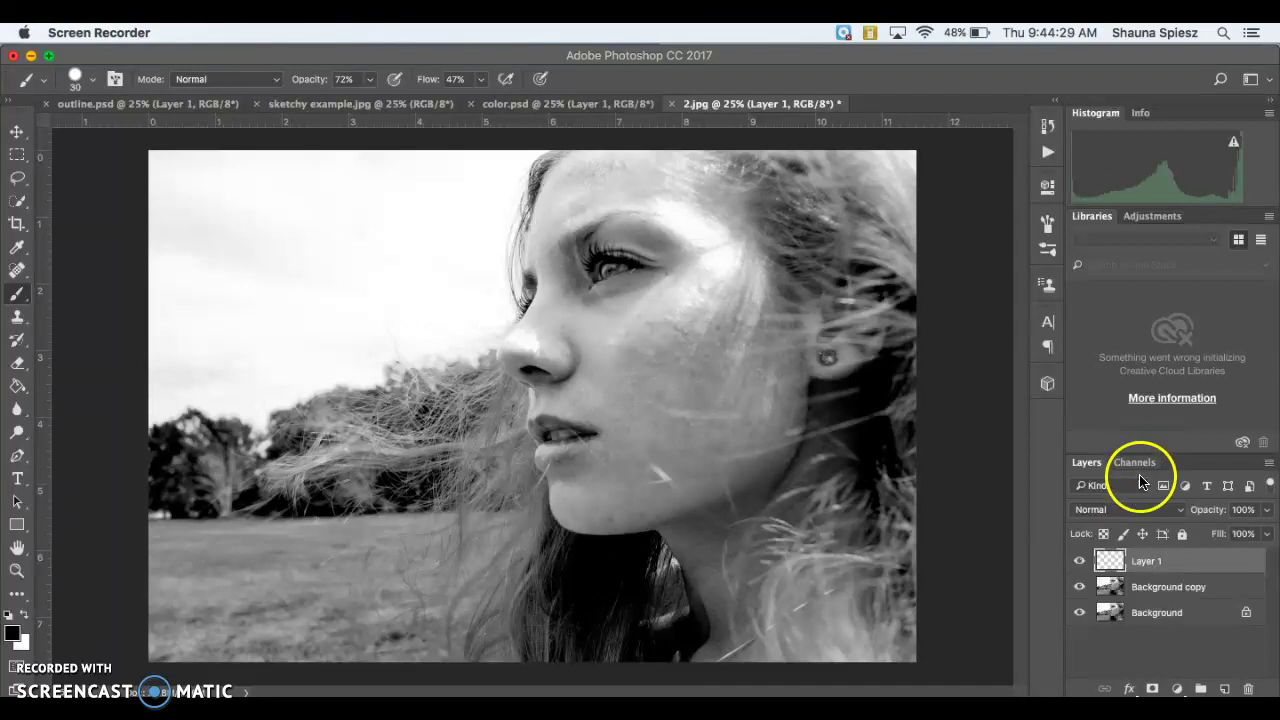
Step: Zoom to 100% on the woman's eye and make Layer 1 the painting layer
left_click(1164, 592)
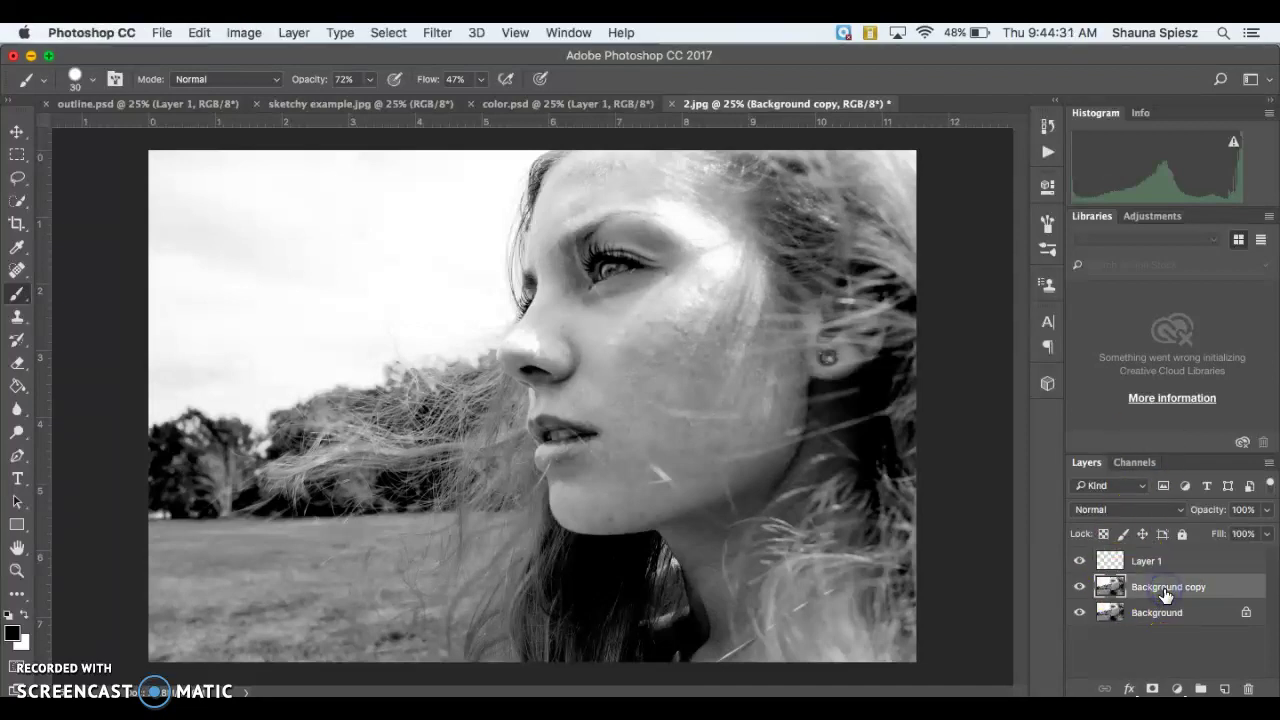
key("super+equal")
key("super+equal")
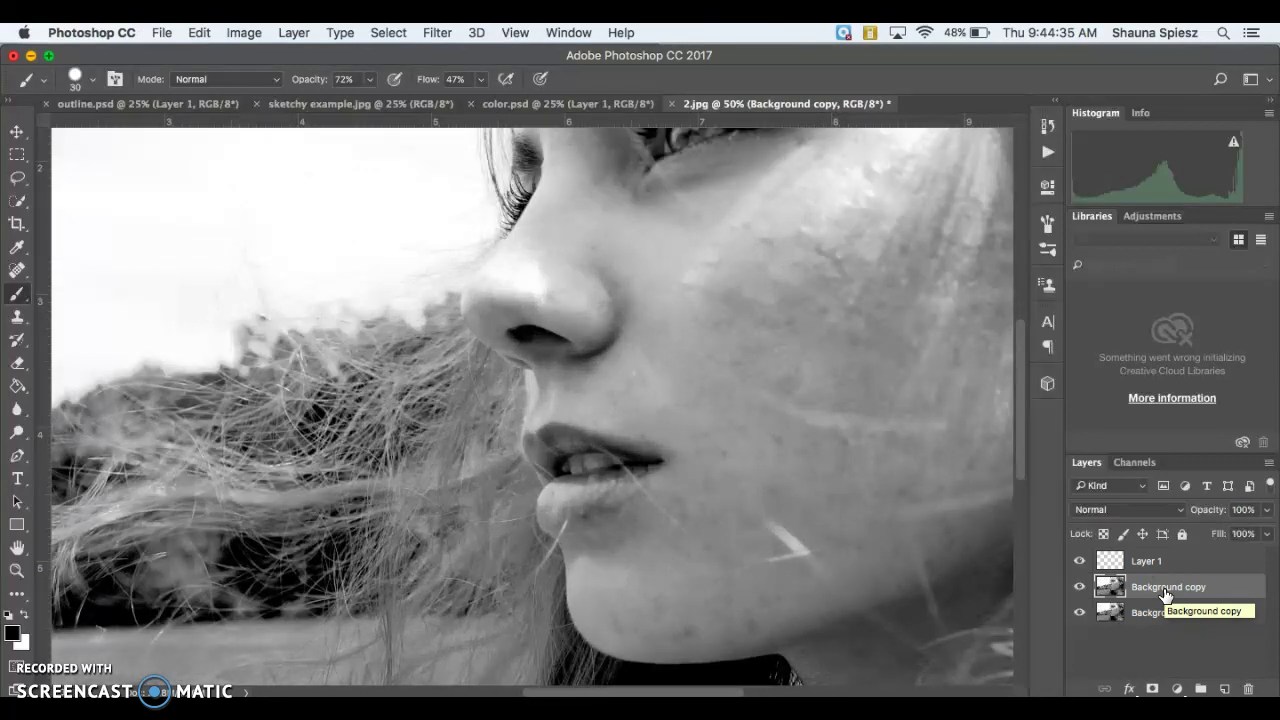
key("super+equal")
scroll(883, 402, "up", 5)
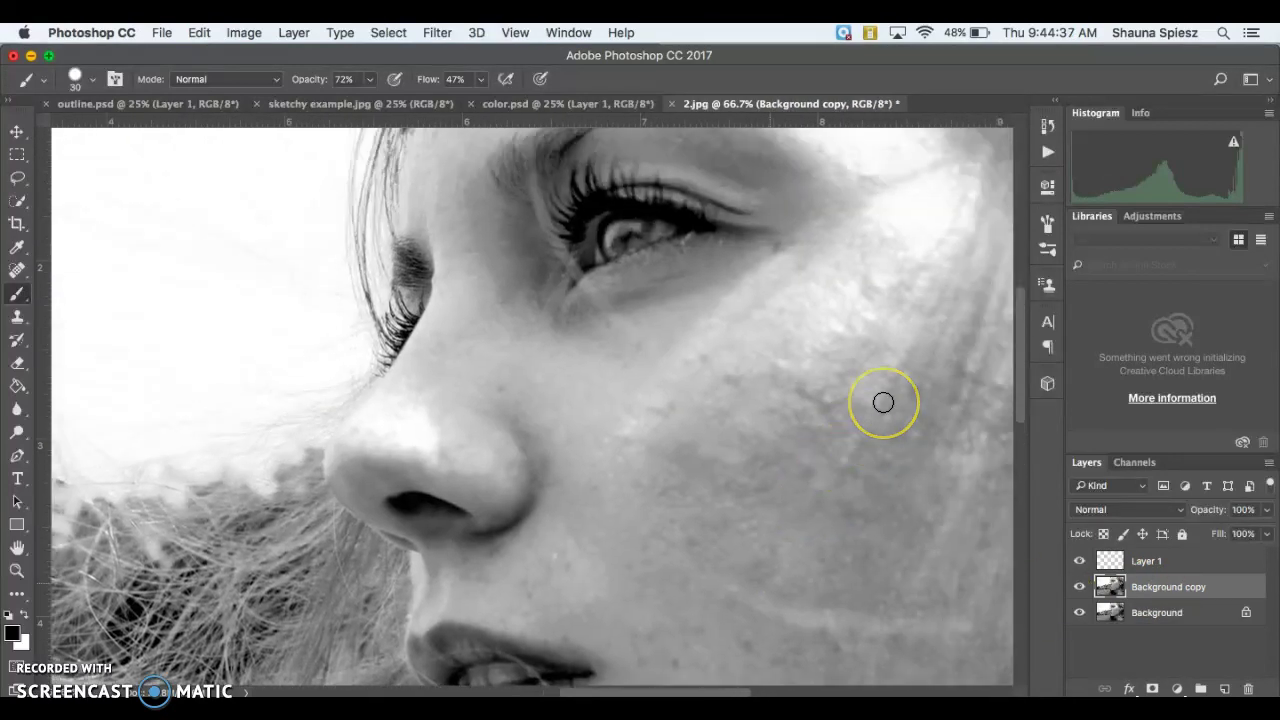
scroll(883, 402, "up", 3)
key("super+equal")
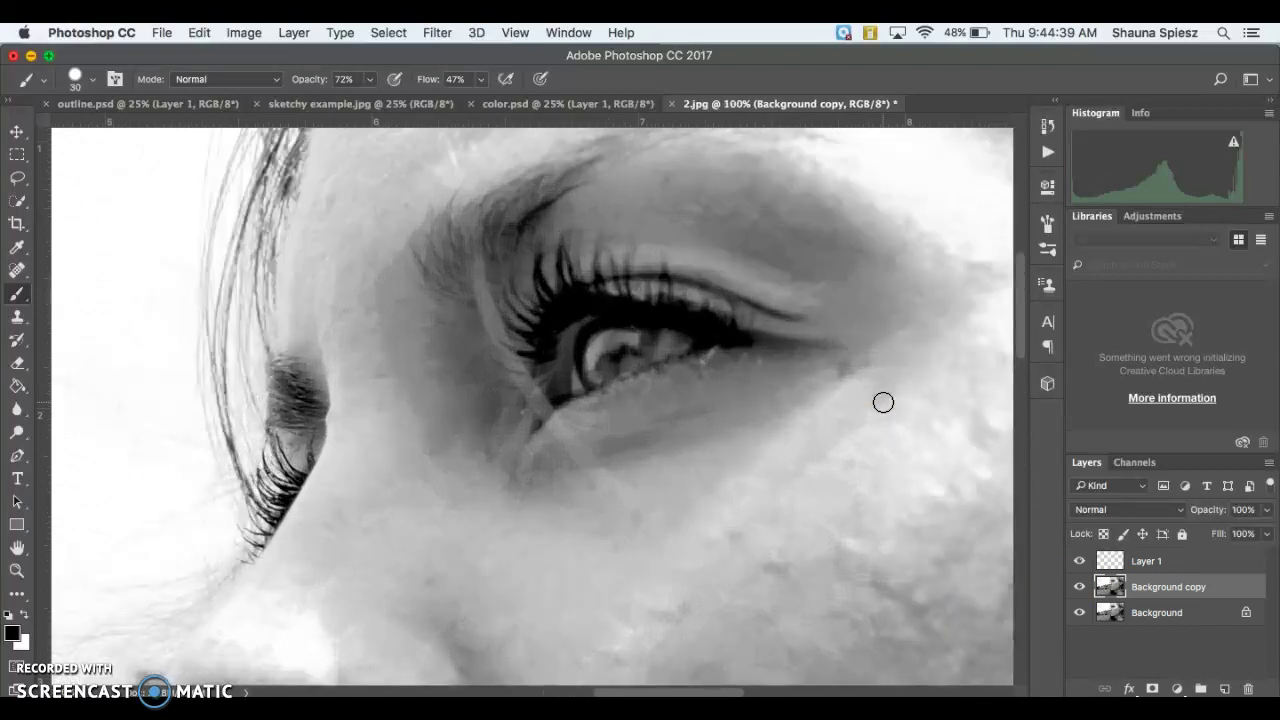
scroll(883, 402, "right", 5)
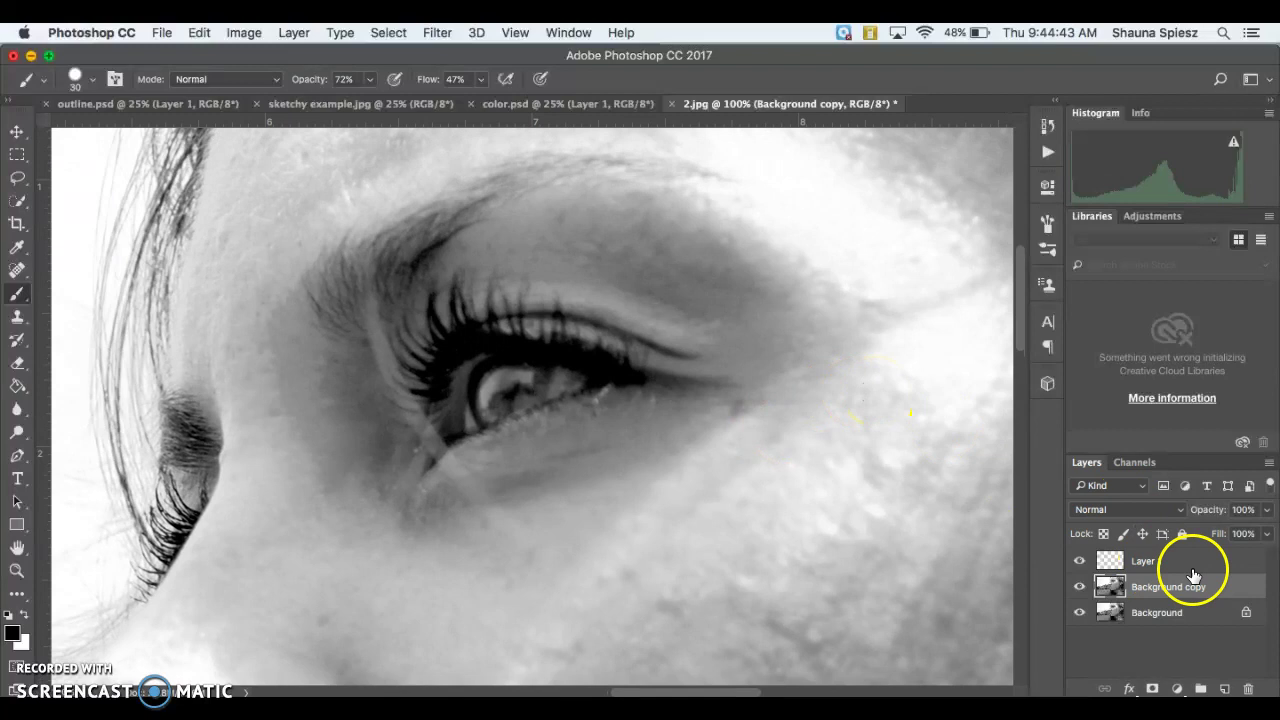
left_click(1192, 570)
left_click(594, 382)
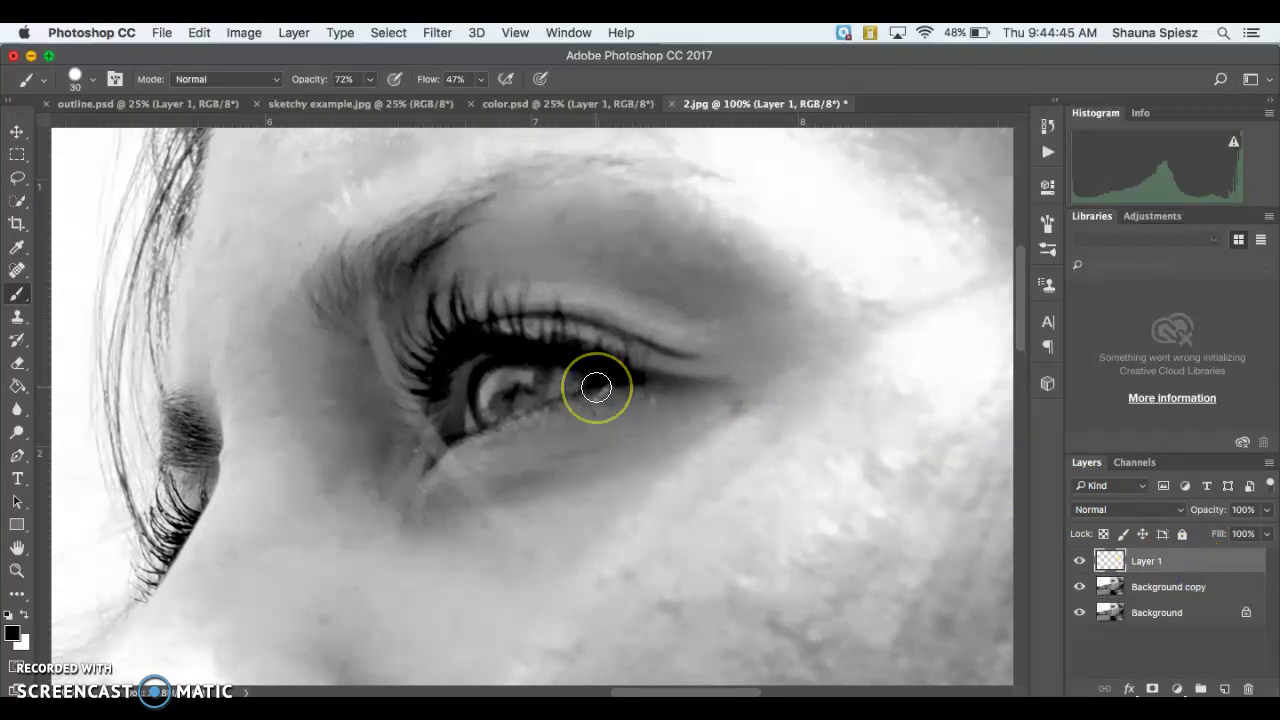
Step: Paint trial strokes around the eye's lash line, then undo them
mouse_move(586, 486)
left_mouse_down()
mouse_move(455, 437)
mouse_move(460, 449)
mouse_move(437, 411)
mouse_move(429, 472)
mouse_move(468, 428)
mouse_move(605, 373)
mouse_move(708, 382)
mouse_move(654, 388)
mouse_move(532, 353)
mouse_move(464, 355)
mouse_move(431, 430)
left_mouse_up()
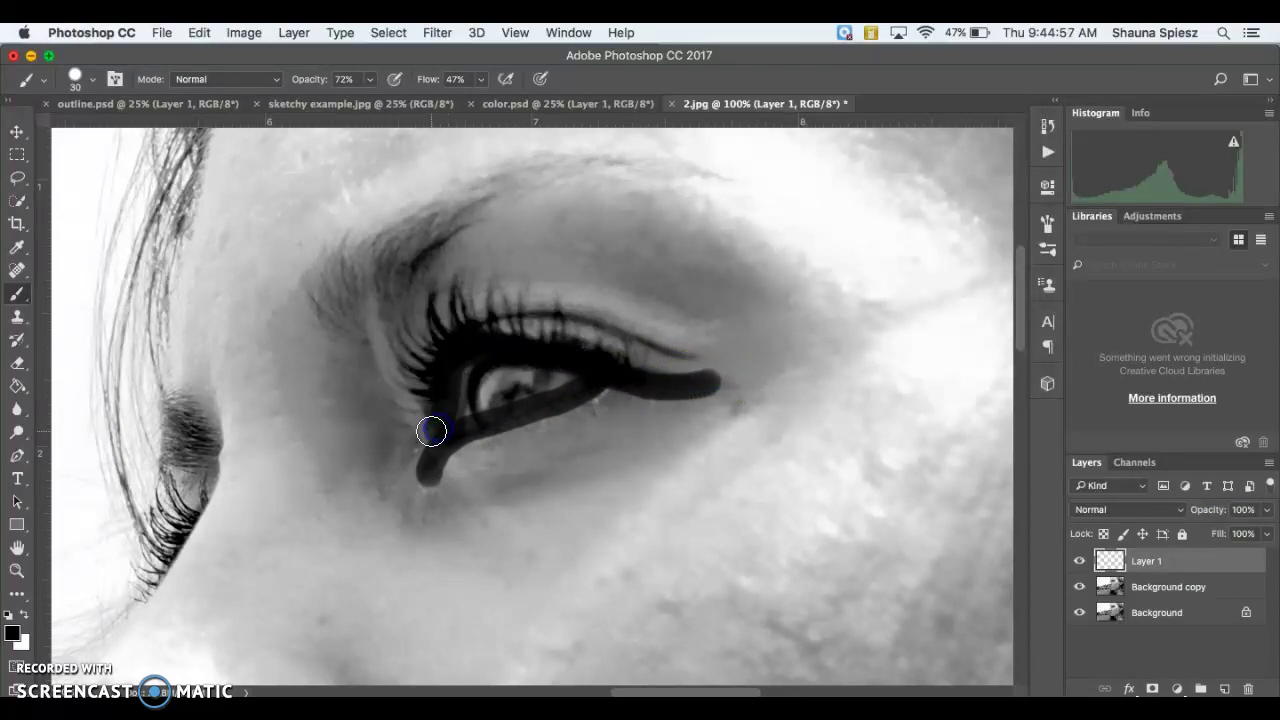
left_click(680, 449)
left_click(429, 337)
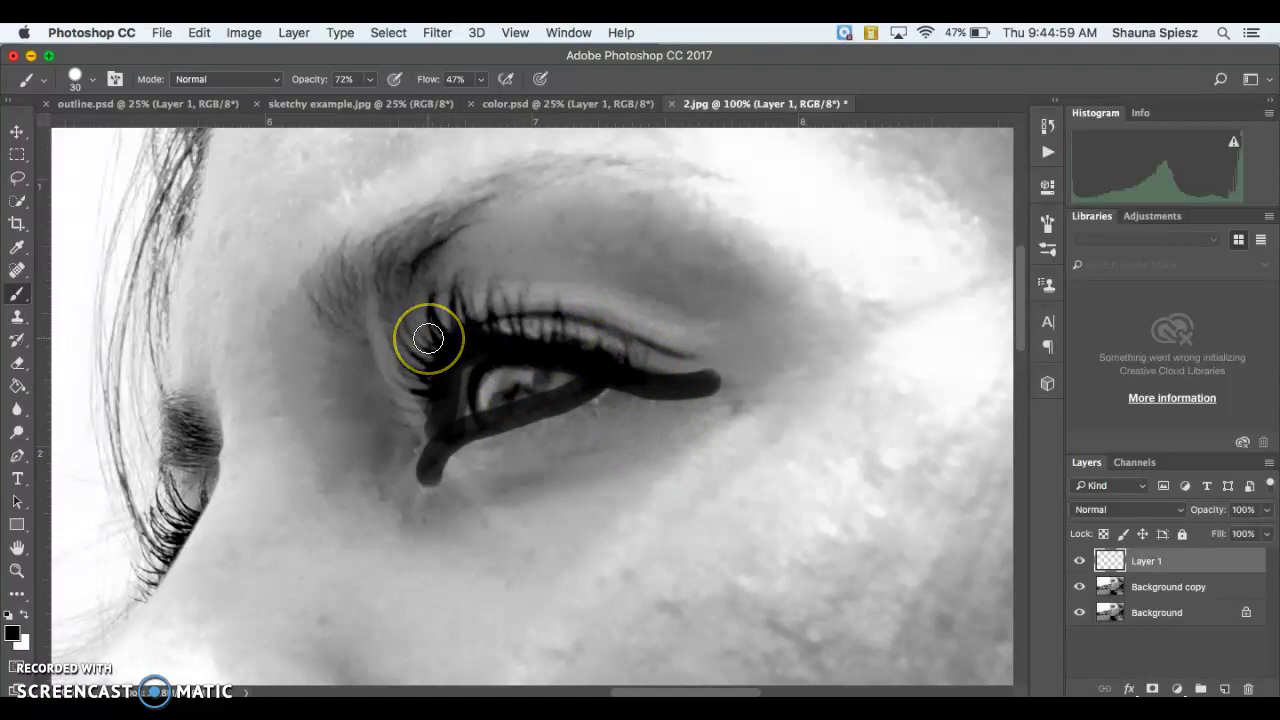
key("super+z")
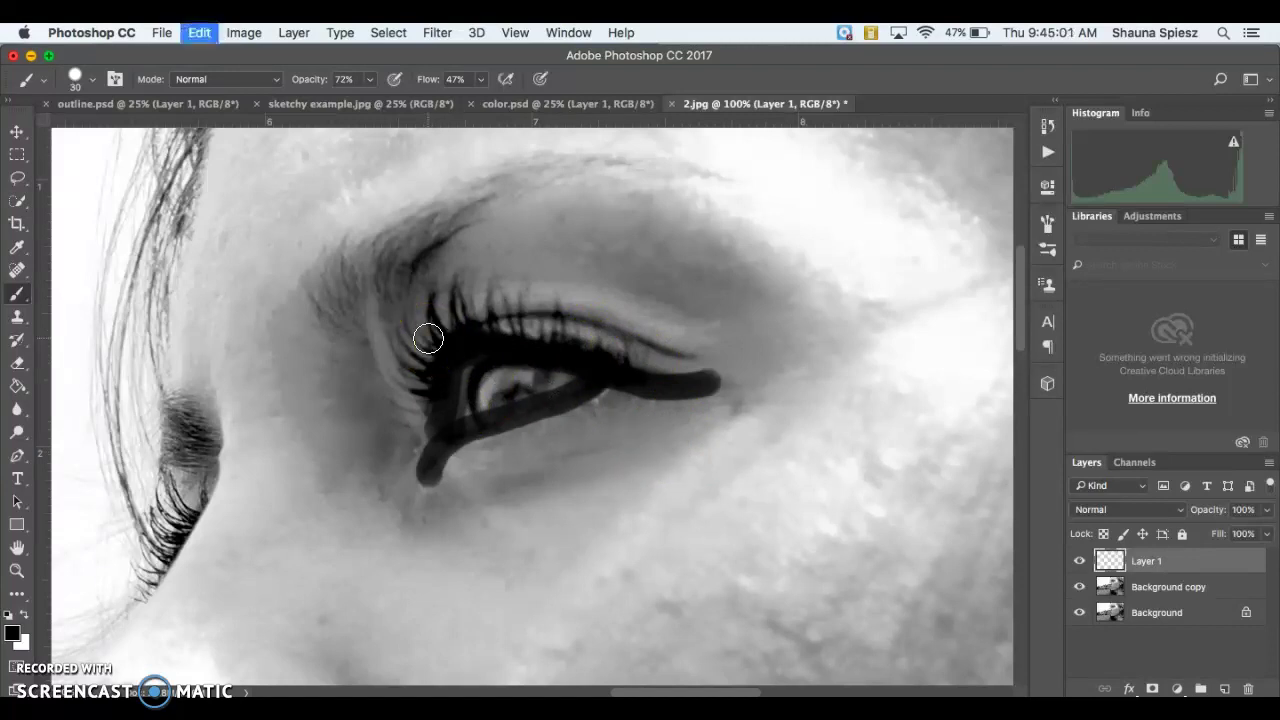
left_click(389, 323)
Step: Shrink the brush to 19 px and trace the upper lash line and the line below the eye
left_click(99, 57)
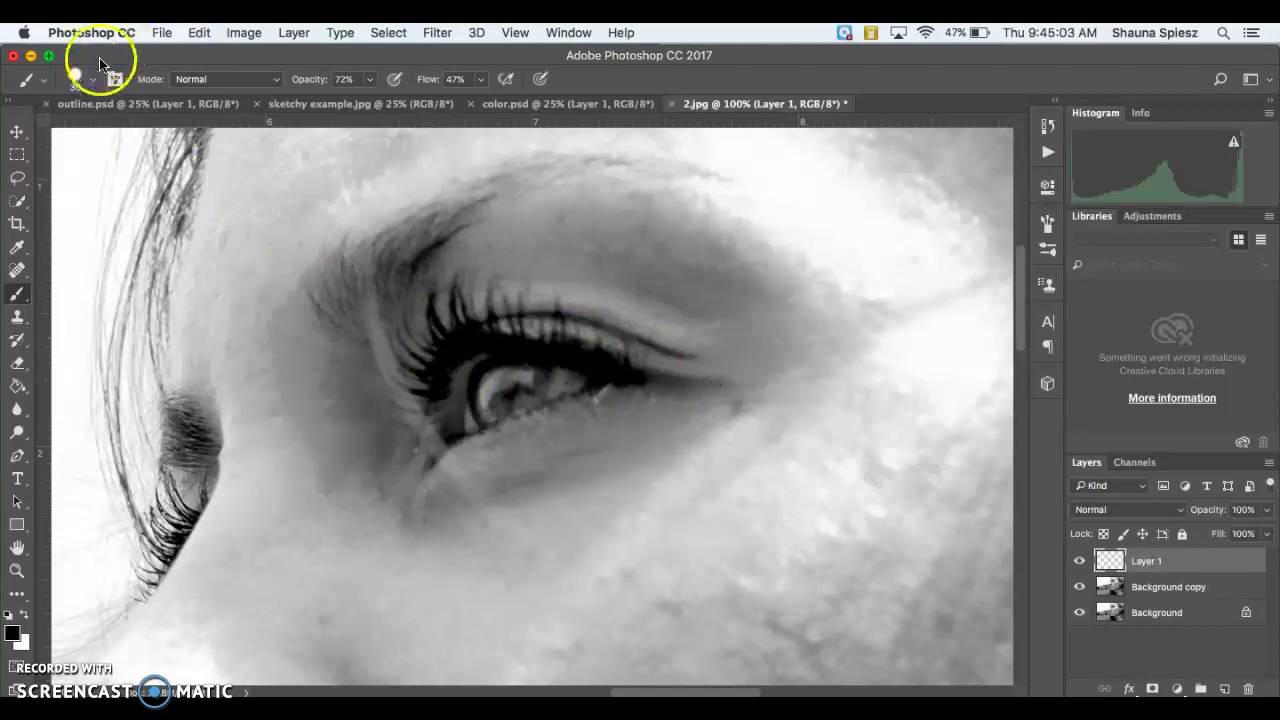
left_click(94, 80)
left_click(114, 130)
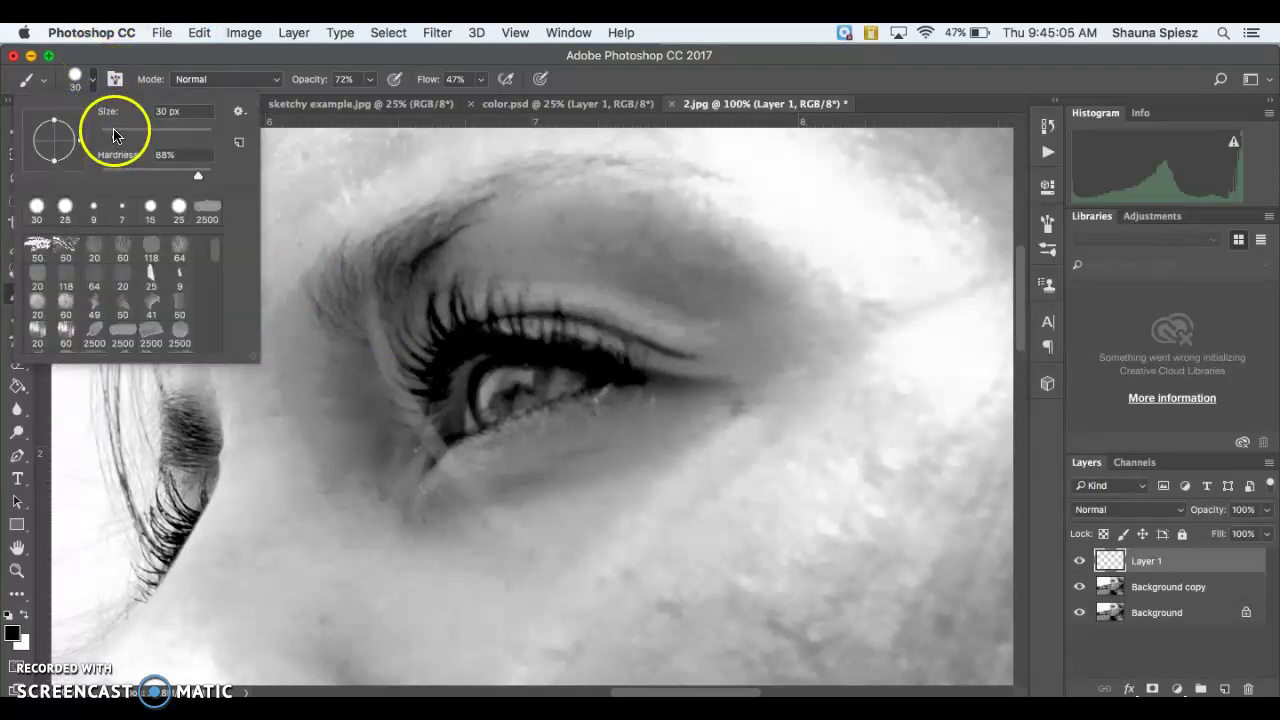
left_click_drag(114, 133, 109, 133)
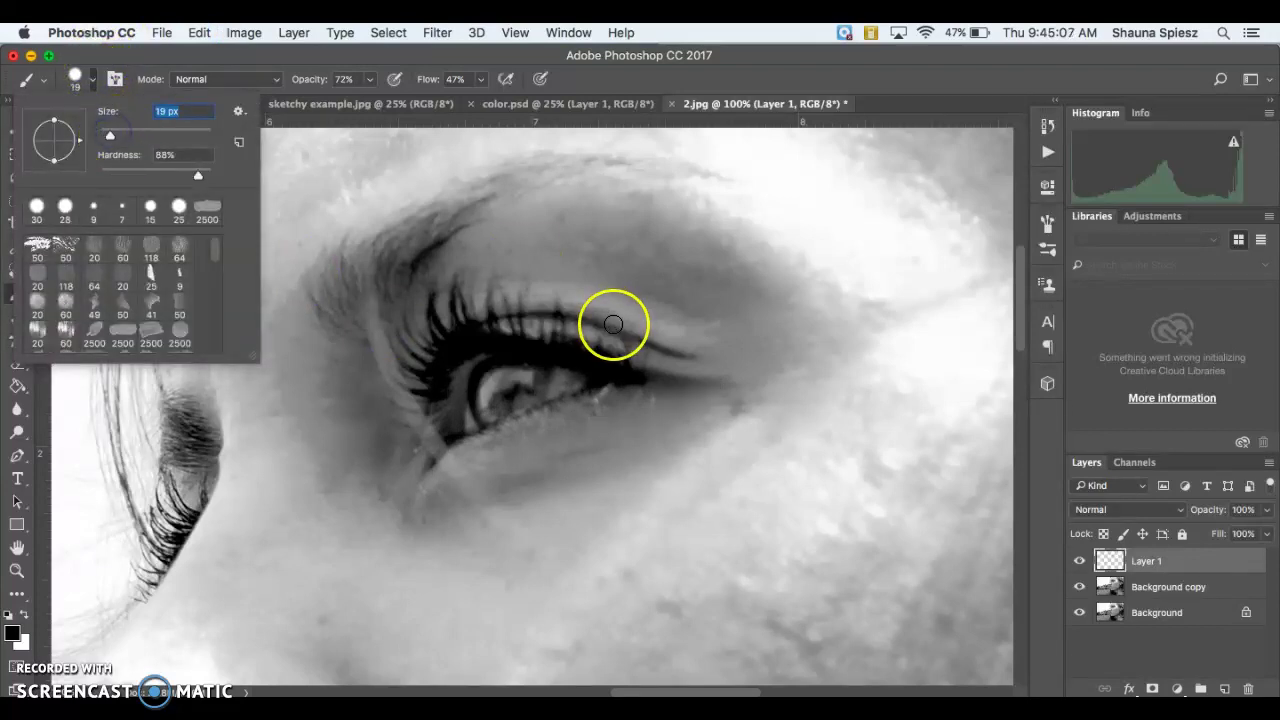
mouse_move(429, 316)
left_mouse_down()
mouse_move(423, 443)
mouse_move(426, 371)
mouse_move(477, 337)
mouse_move(717, 380)
mouse_move(686, 371)
left_mouse_up()
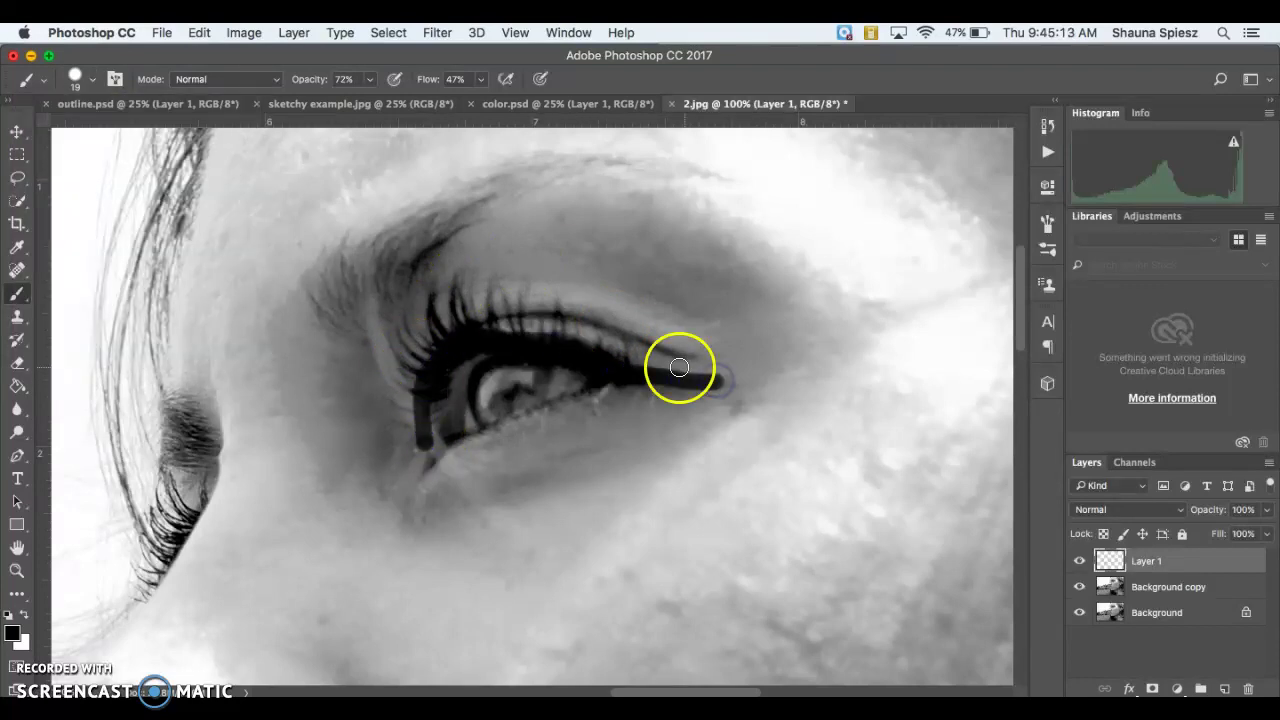
mouse_move(443, 384)
left_mouse_down()
mouse_move(429, 396)
mouse_move(462, 362)
mouse_move(600, 317)
mouse_move(620, 292)
left_mouse_up()
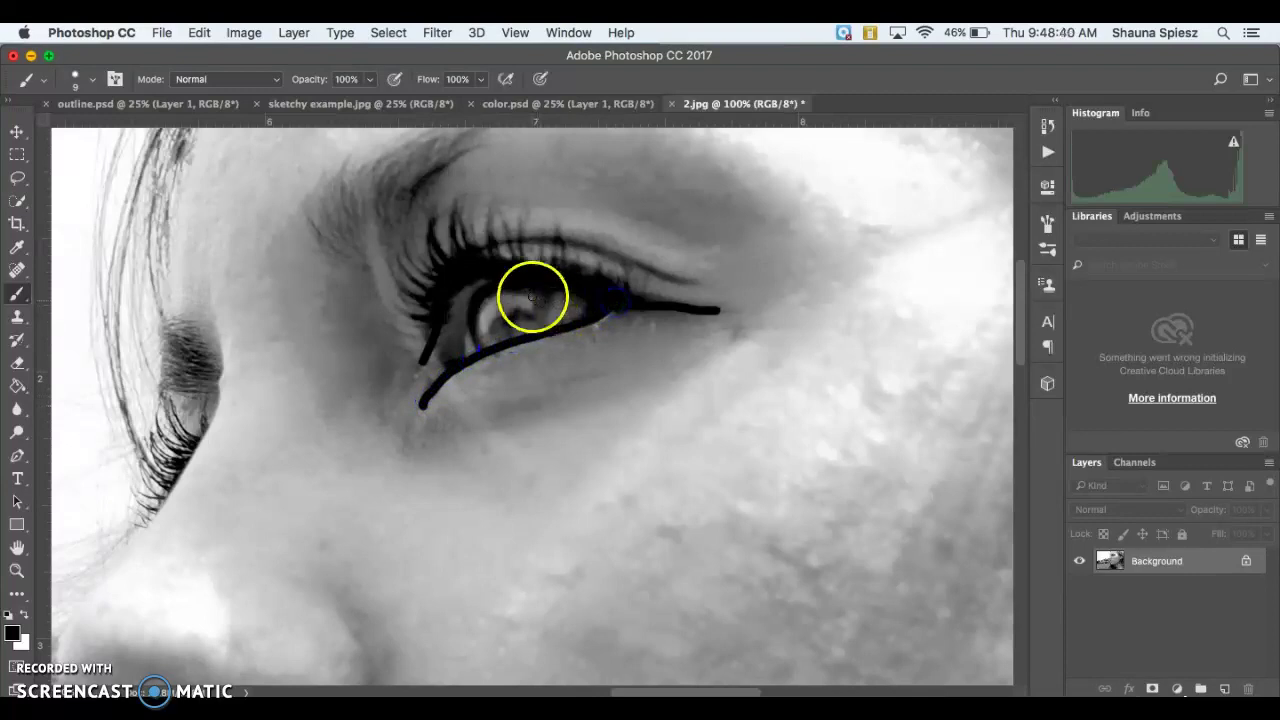
Step: Trace the upper lash line, outer corner, an eyelash, the iris outline and the brow's inner end
mouse_move(472, 256)
left_mouse_down()
mouse_move(537, 238)
mouse_move(690, 275)
left_mouse_up()
mouse_move(612, 287)
left_mouse_down()
mouse_move(597, 283)
mouse_move(609, 260)
mouse_move(603, 294)
mouse_move(622, 301)
left_mouse_up()
mouse_move(490, 240)
left_mouse_down()
mouse_move(501, 284)
mouse_move(466, 263)
mouse_move(462, 218)
mouse_move(478, 290)
mouse_move(475, 277)
mouse_move(452, 279)
mouse_move(424, 235)
mouse_move(464, 287)
mouse_move(418, 286)
mouse_move(409, 272)
mouse_move(453, 293)
mouse_move(437, 321)
mouse_move(404, 324)
left_mouse_up()
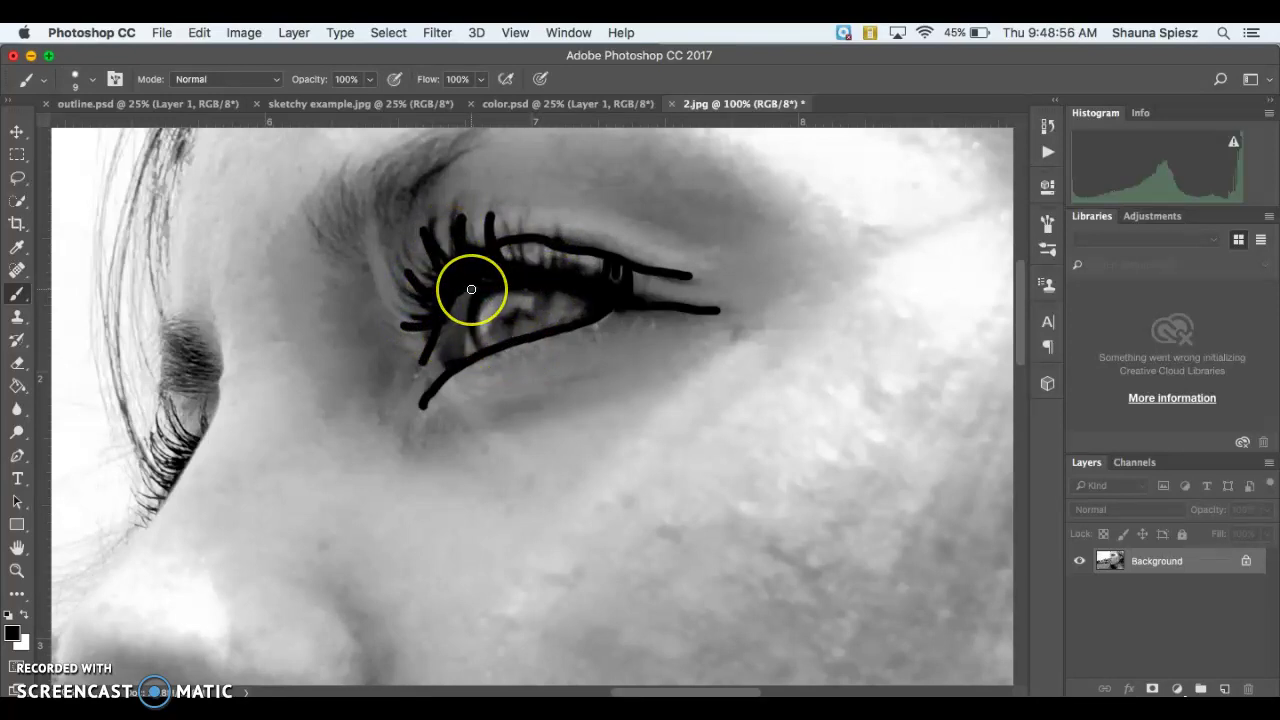
scroll(471, 289, "up", 2)
scroll(471, 289, "up", 3)
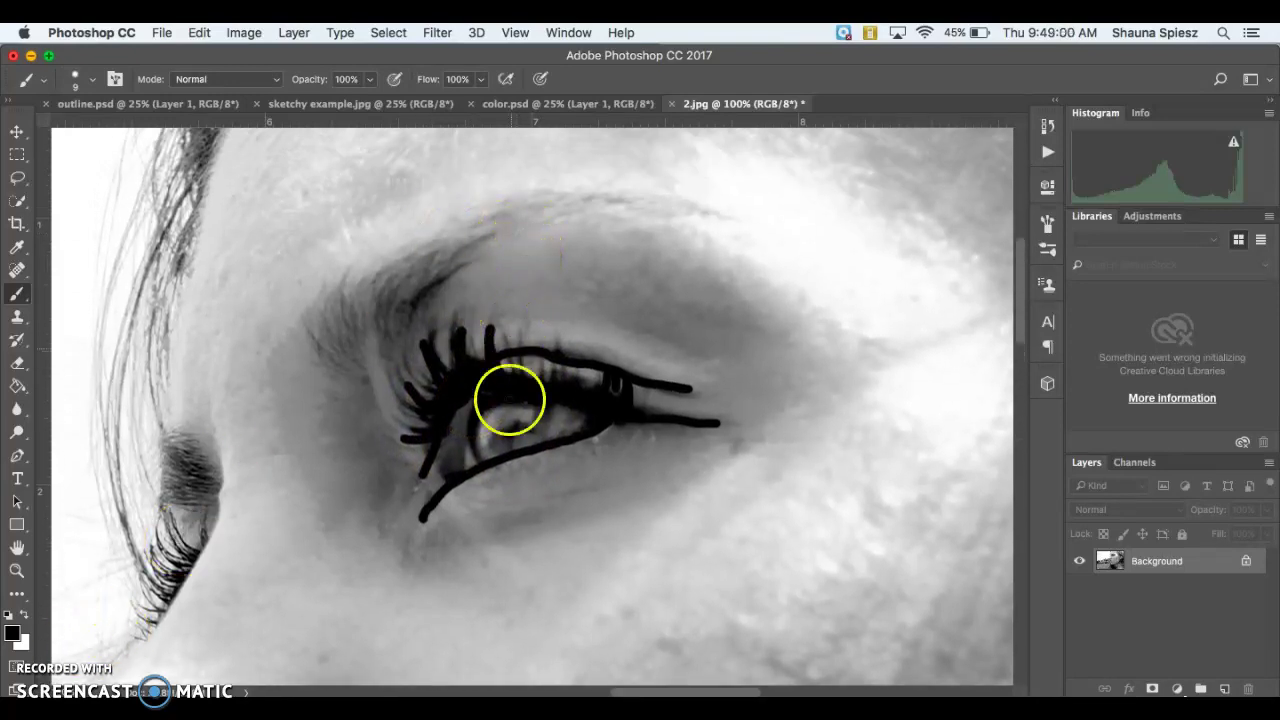
mouse_move(484, 456)
left_mouse_down()
mouse_move(525, 434)
mouse_move(540, 443)
mouse_move(552, 417)
mouse_move(542, 398)
mouse_move(530, 427)
mouse_move(490, 433)
mouse_move(501, 441)
mouse_move(534, 429)
mouse_move(533, 409)
mouse_move(498, 426)
left_mouse_up()
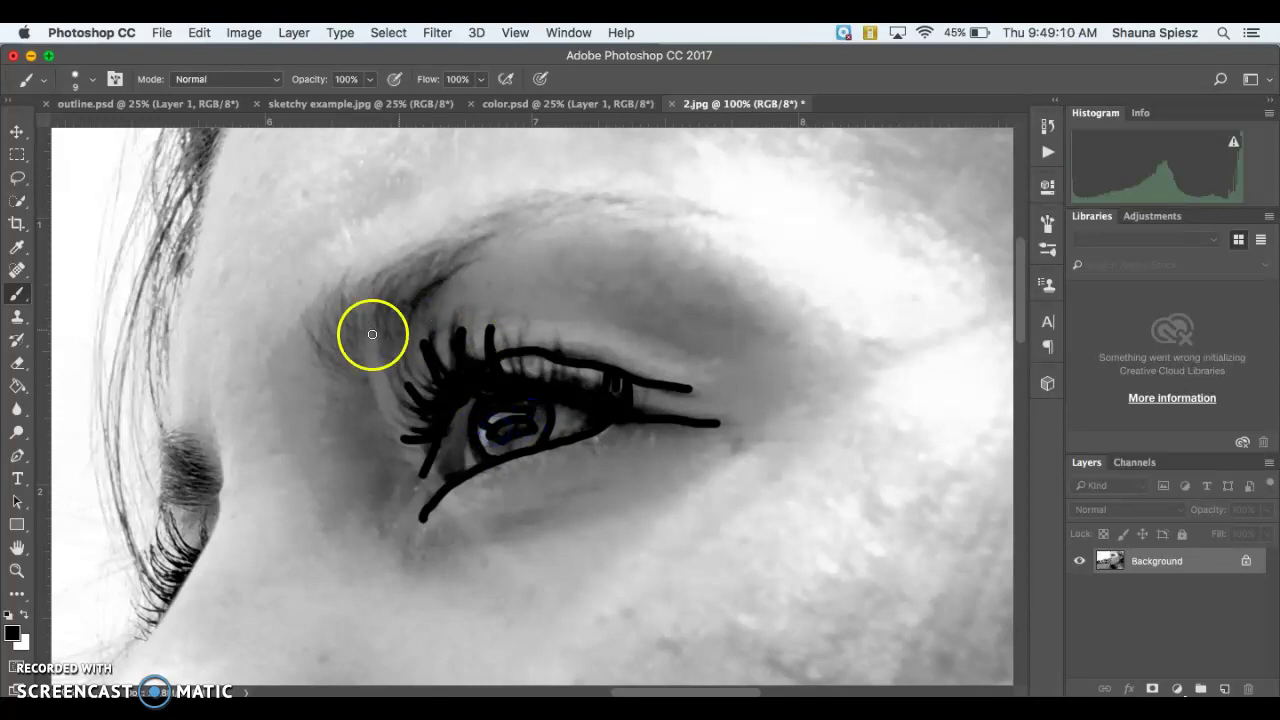
mouse_move(306, 312)
left_mouse_down()
mouse_move(324, 342)
mouse_move(412, 370)
mouse_move(407, 318)
mouse_move(511, 226)
mouse_move(729, 226)
mouse_move(577, 194)
mouse_move(491, 203)
mouse_move(389, 243)
mouse_move(308, 315)
left_mouse_up()
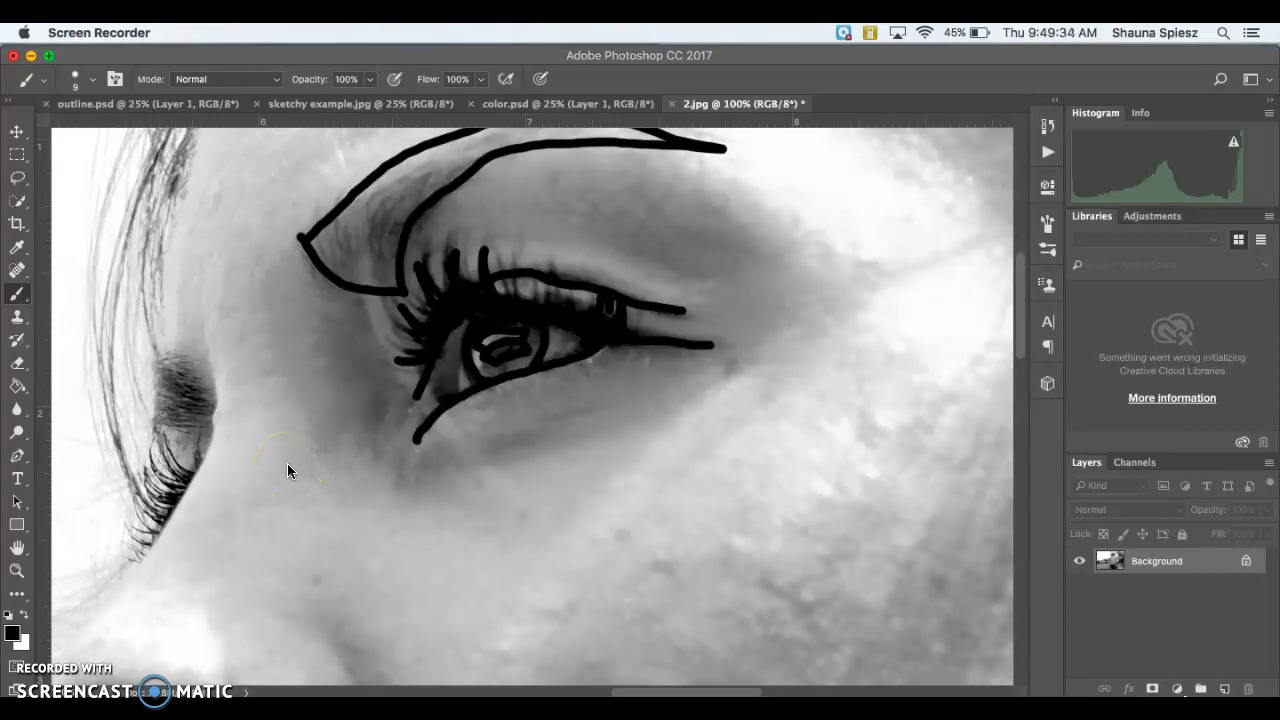
Step: Pan to the nose and trace its side curve, the nostril and the line below it
scroll(287, 463, "down", 5)
scroll(287, 463, "left", 5)
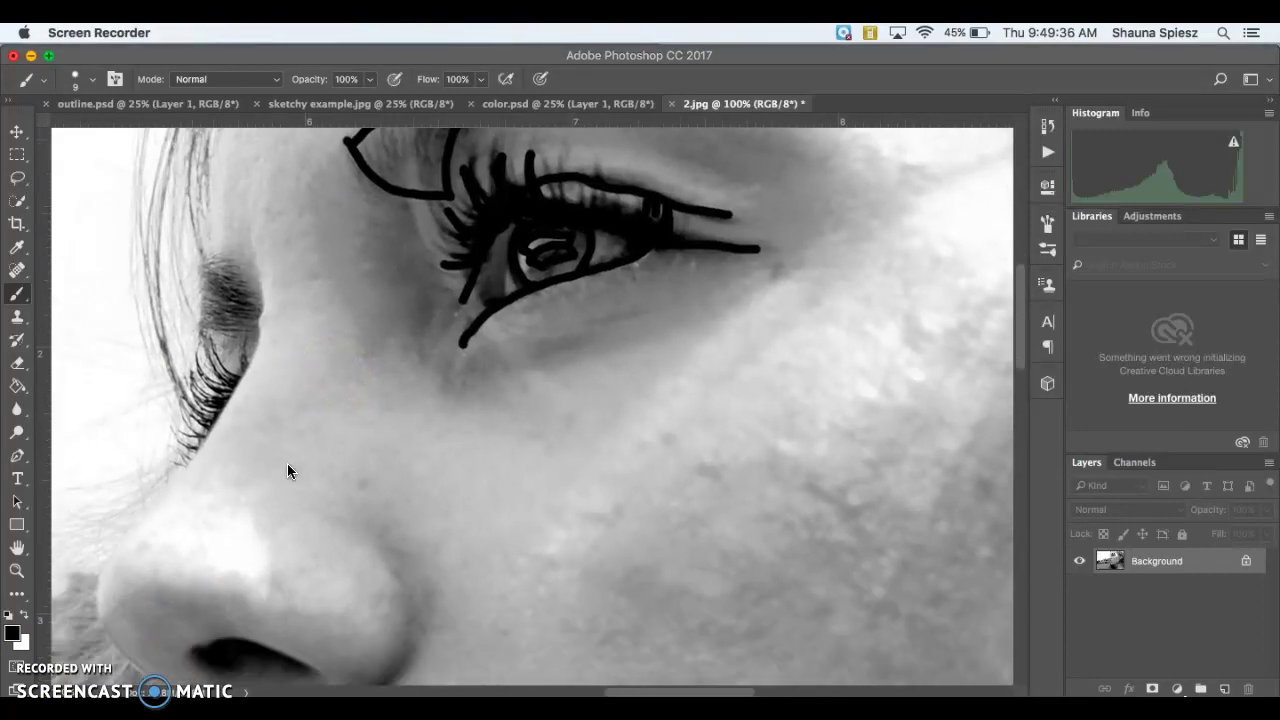
scroll(287, 471, "down", 3)
scroll(287, 471, "left", 4)
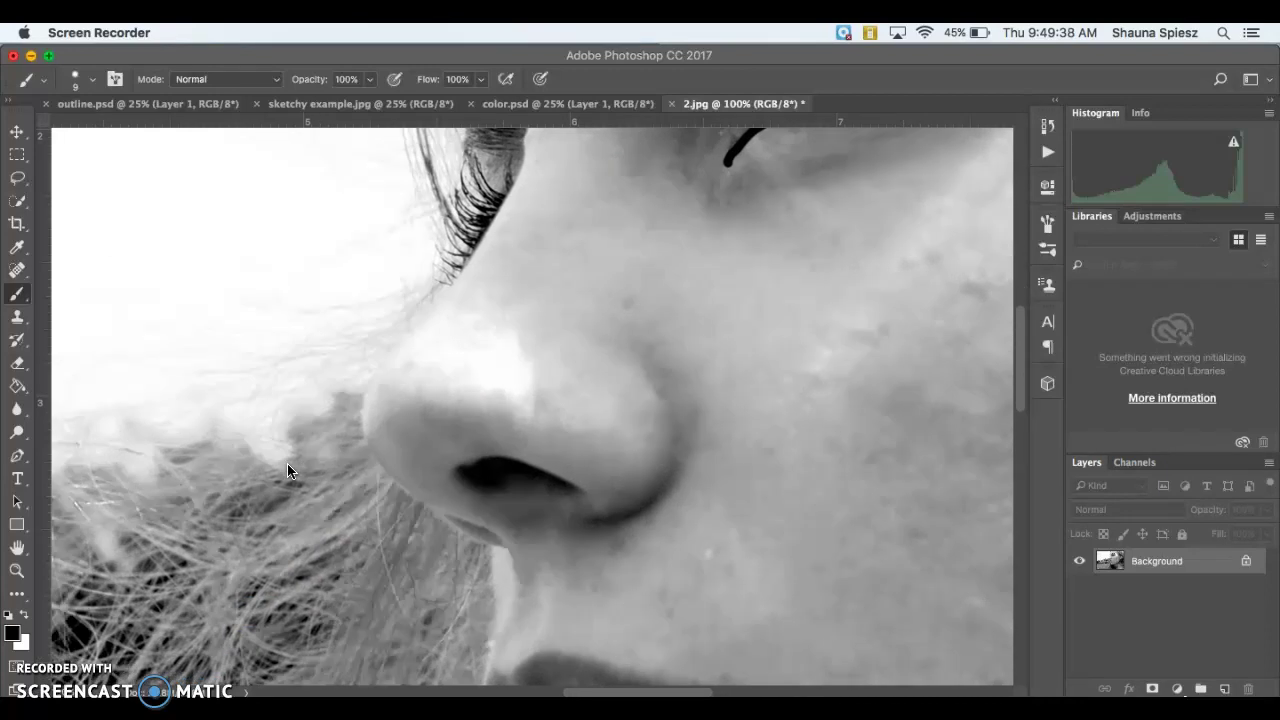
scroll(287, 463, "up", 2)
scroll(287, 463, "right", 1)
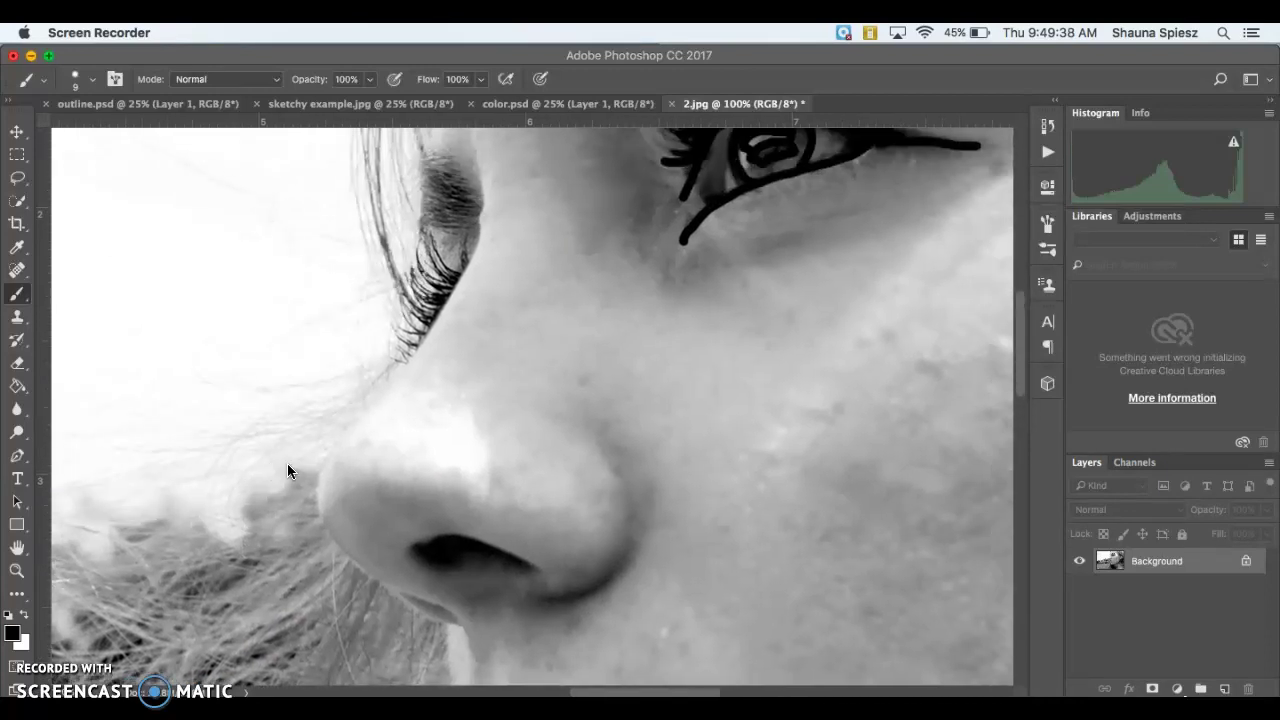
left_click(603, 443)
mouse_move(600, 440)
left_mouse_down()
mouse_move(641, 507)
mouse_move(636, 548)
mouse_move(584, 612)
mouse_move(537, 617)
left_mouse_up()
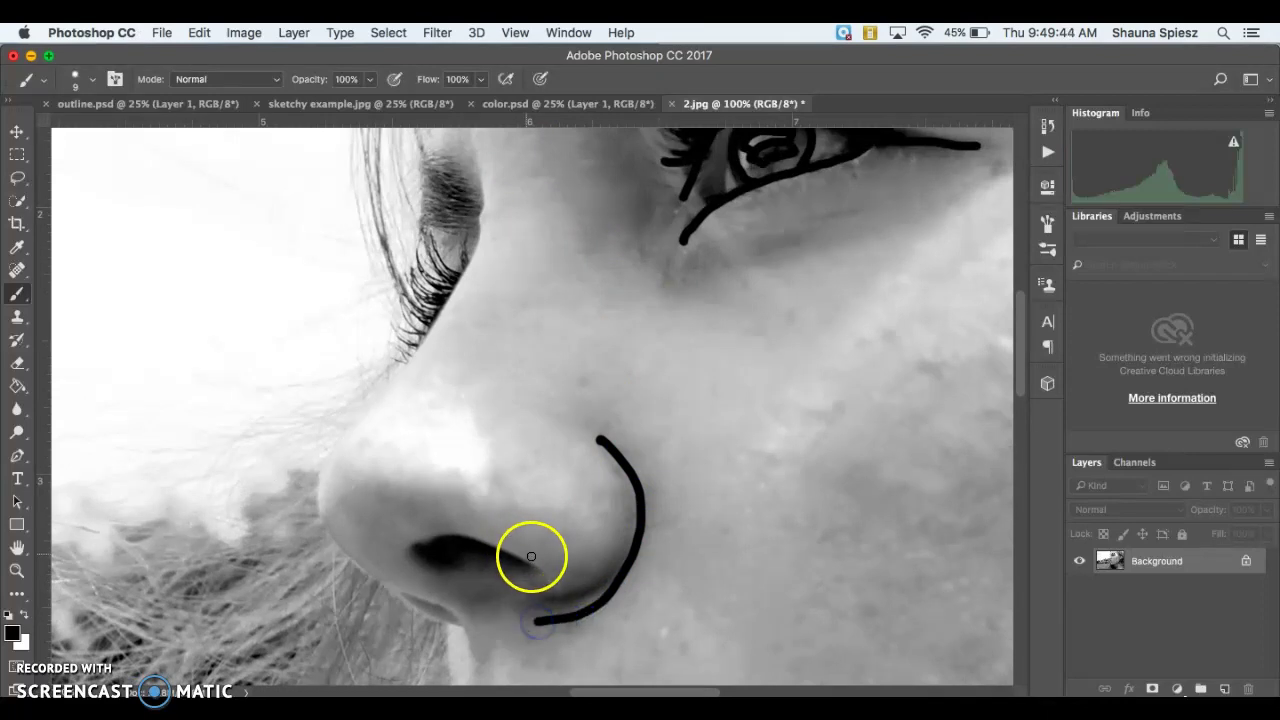
mouse_move(544, 573)
left_mouse_down()
mouse_move(428, 542)
mouse_move(419, 554)
mouse_move(533, 572)
left_mouse_up()
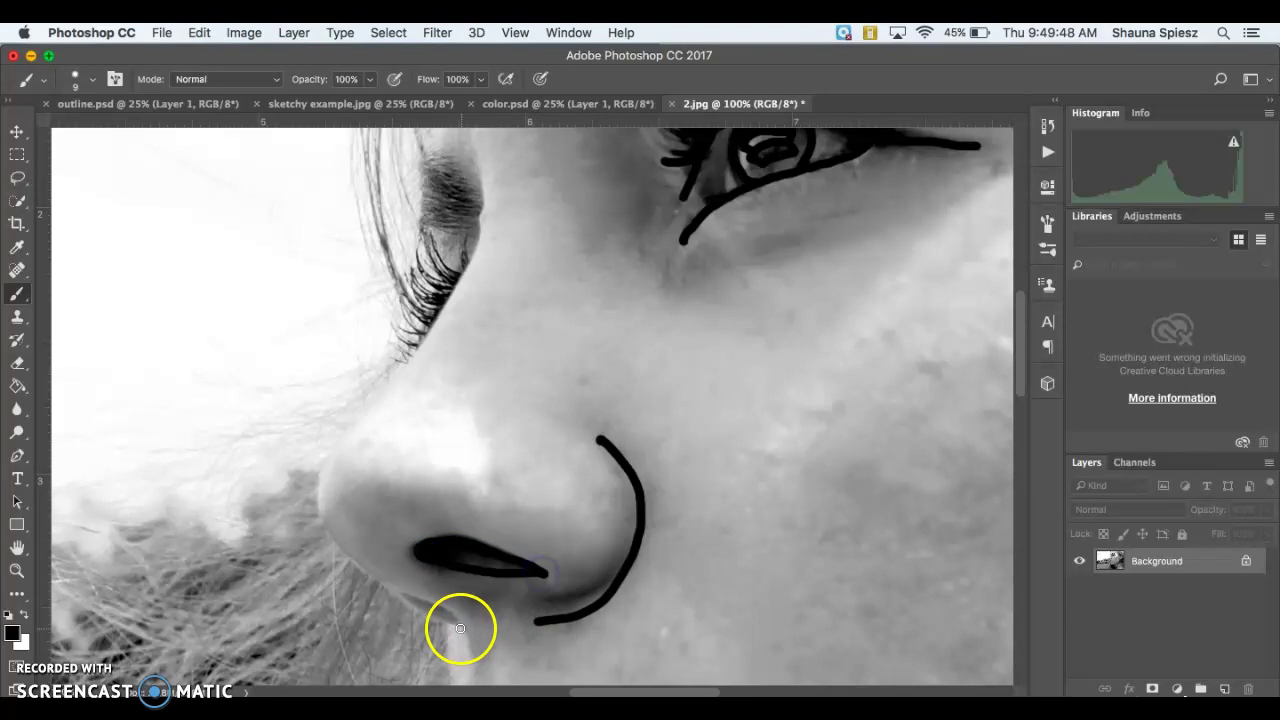
mouse_move(464, 626)
left_mouse_down()
mouse_move(396, 601)
mouse_move(463, 624)
mouse_move(355, 575)
mouse_move(316, 527)
mouse_move(314, 481)
mouse_move(340, 421)
mouse_move(456, 288)
mouse_move(479, 205)
mouse_move(470, 152)
mouse_move(422, 163)
mouse_move(426, 228)
mouse_move(472, 234)
mouse_move(463, 276)
mouse_move(417, 236)
mouse_move(440, 286)
mouse_move(415, 263)
mouse_move(453, 305)
mouse_move(410, 290)
mouse_move(443, 313)
mouse_move(415, 307)
mouse_move(435, 330)
left_mouse_up()
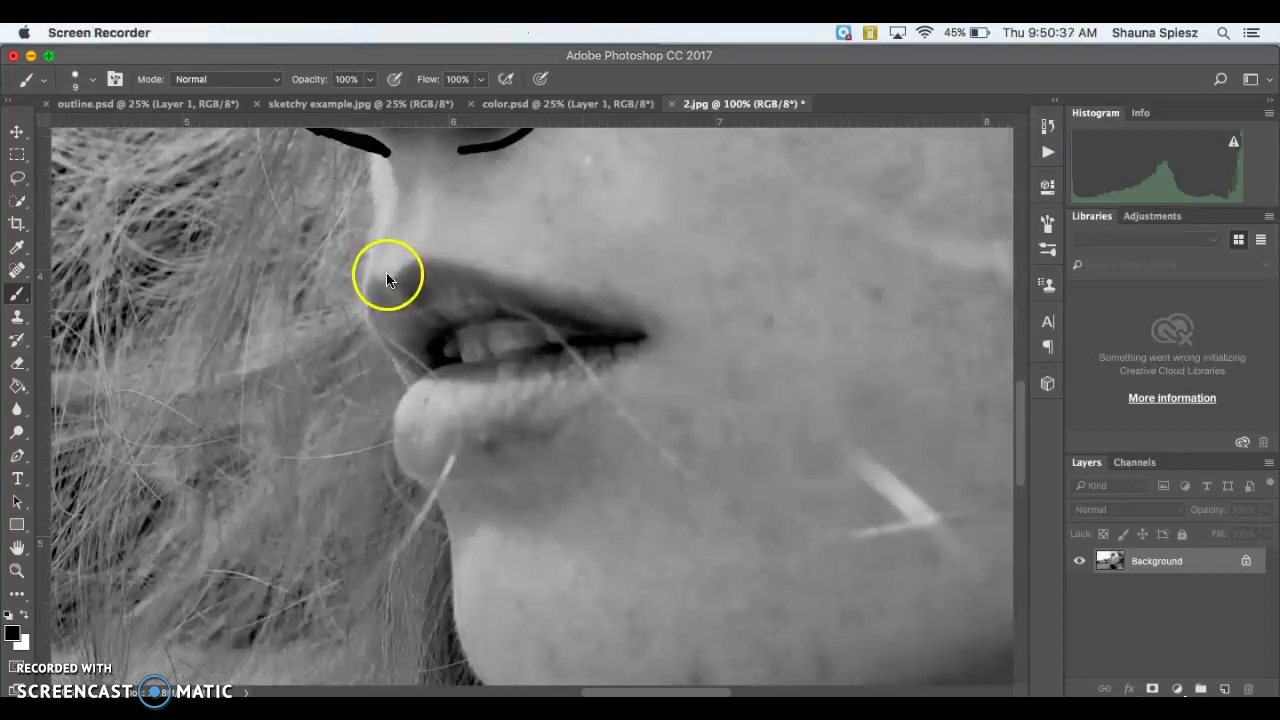
Step: Outline both lips, the mouth line and the lip-to-nose profile, then draw the chin line
left_click(388, 282)
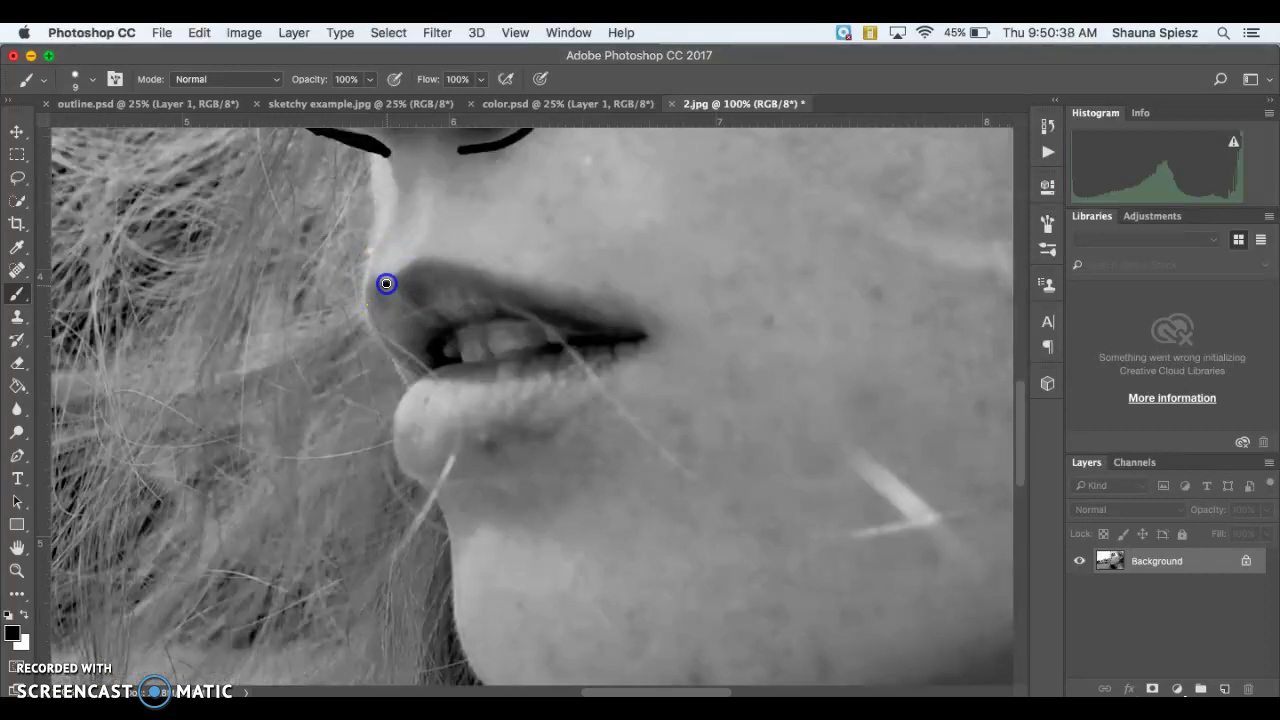
mouse_move(386, 284)
left_mouse_down()
mouse_move(412, 255)
mouse_move(450, 263)
mouse_move(648, 332)
mouse_move(612, 340)
mouse_move(502, 316)
mouse_move(405, 386)
mouse_move(367, 326)
mouse_move(388, 280)
left_mouse_up()
left_click(406, 366)
mouse_move(423, 380)
left_mouse_down()
mouse_move(640, 324)
mouse_move(605, 386)
mouse_move(454, 490)
mouse_move(418, 492)
mouse_move(389, 448)
mouse_move(403, 391)
left_mouse_up()
left_click(378, 275)
mouse_move(378, 275)
left_mouse_down()
mouse_move(363, 152)
mouse_move(388, 155)
left_mouse_up()
left_click(452, 425)
mouse_move(434, 500)
left_mouse_down()
mouse_move(455, 523)
mouse_move(466, 633)
mouse_move(500, 679)
left_mouse_up()
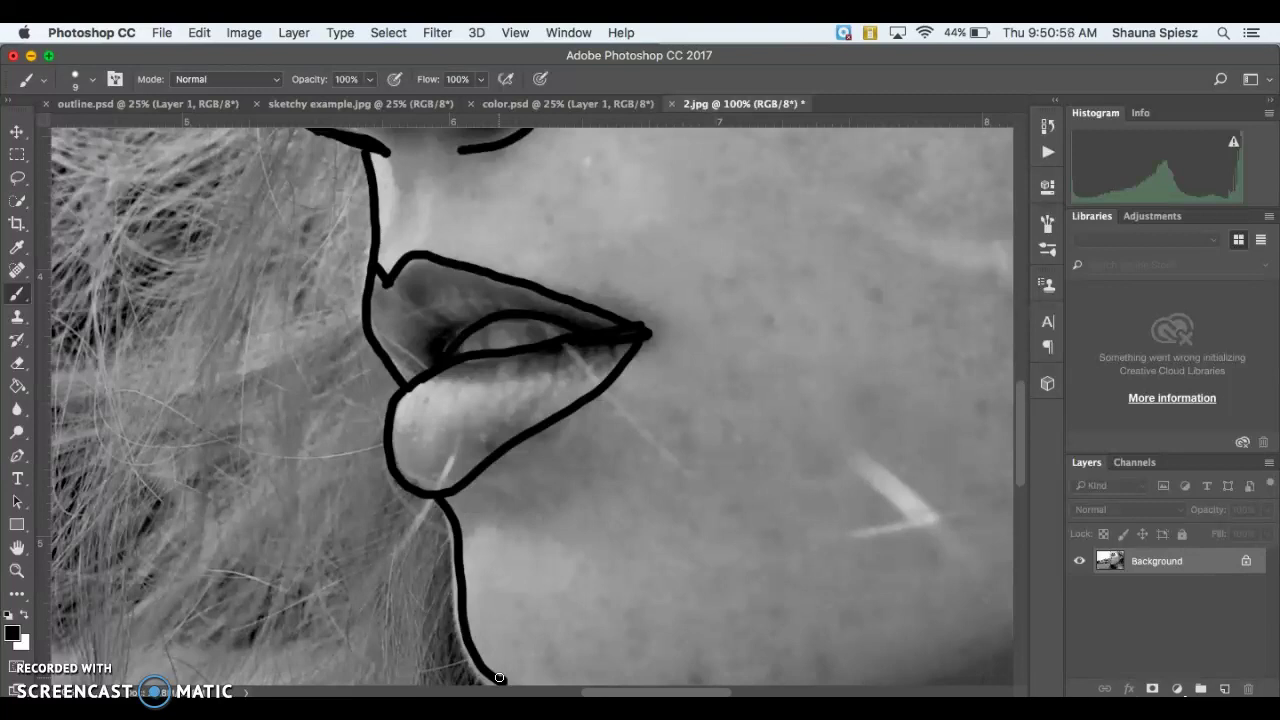
Step: Zoom out and brush a windblown hair strand, the jawline and the neck line
key("super+minus")
key("super+minus")
key("super+minus")
key("super+minus")
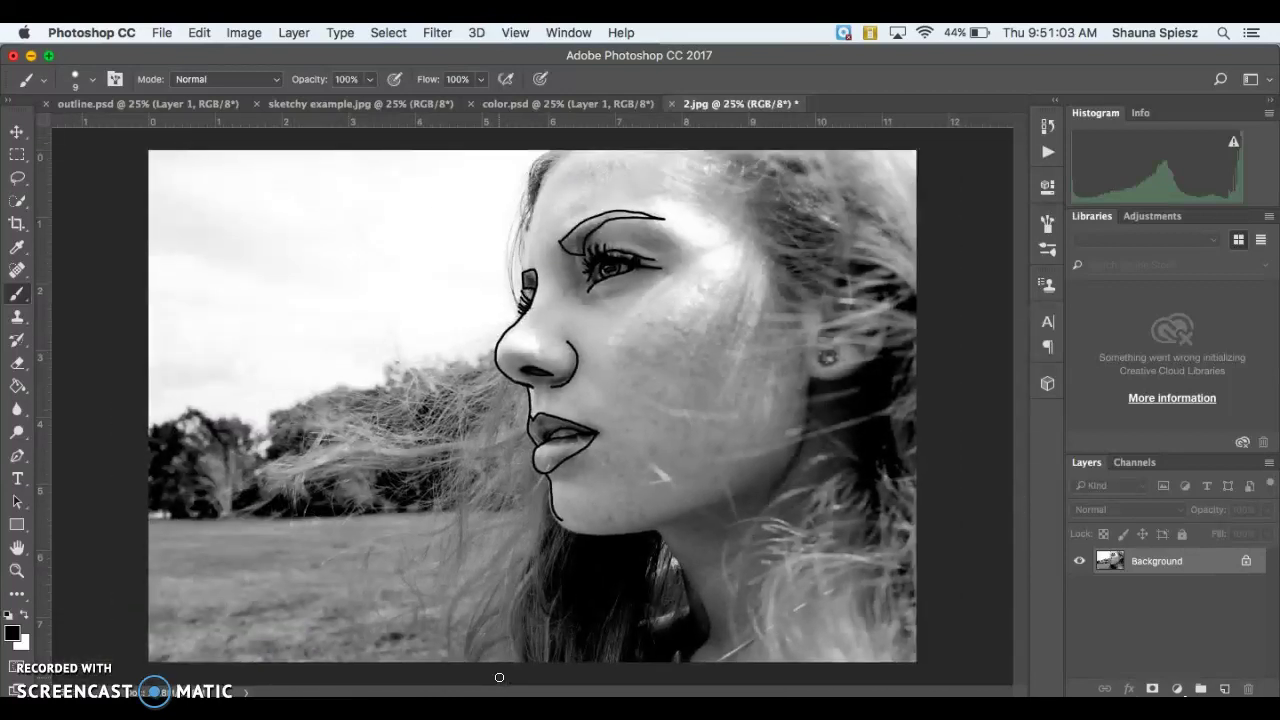
left_click(541, 598)
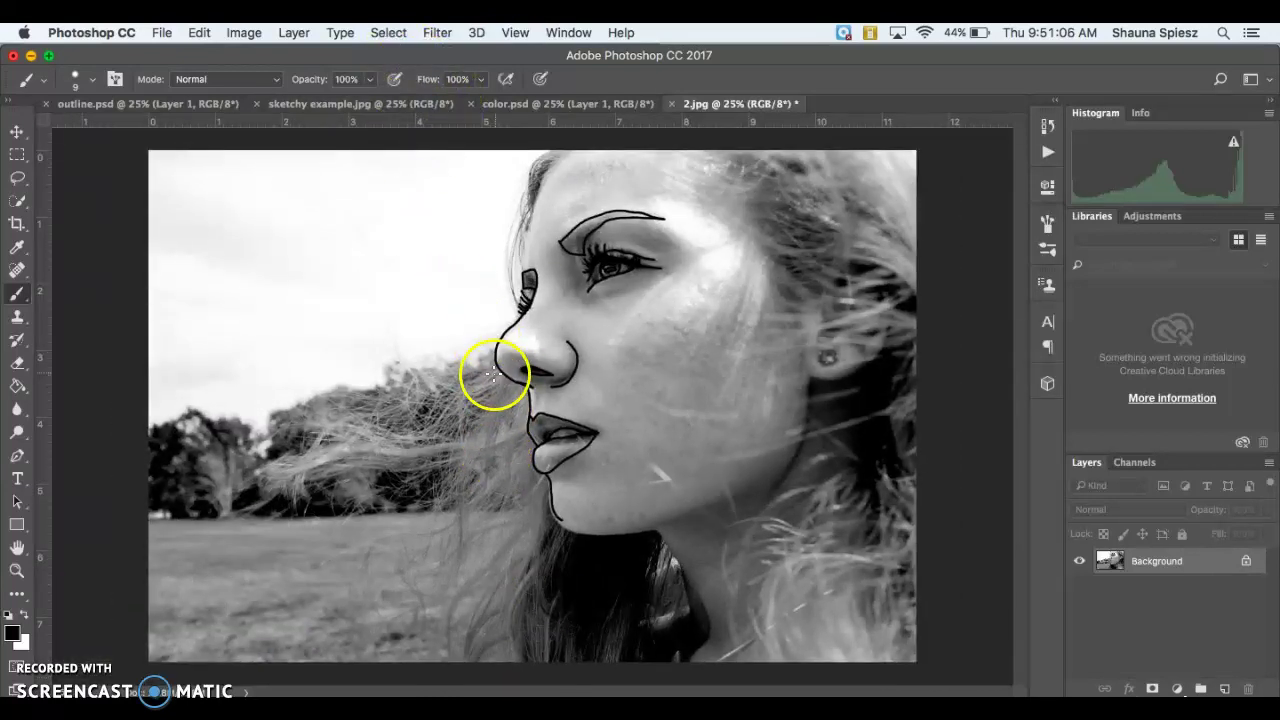
mouse_move(494, 374)
left_mouse_down()
mouse_move(417, 390)
mouse_move(446, 407)
mouse_move(498, 396)
mouse_move(455, 443)
mouse_move(320, 450)
mouse_move(266, 483)
mouse_move(469, 454)
mouse_move(453, 477)
mouse_move(436, 613)
mouse_move(468, 484)
mouse_move(496, 462)
mouse_move(451, 661)
mouse_move(480, 595)
mouse_move(474, 656)
mouse_move(505, 664)
left_mouse_up()
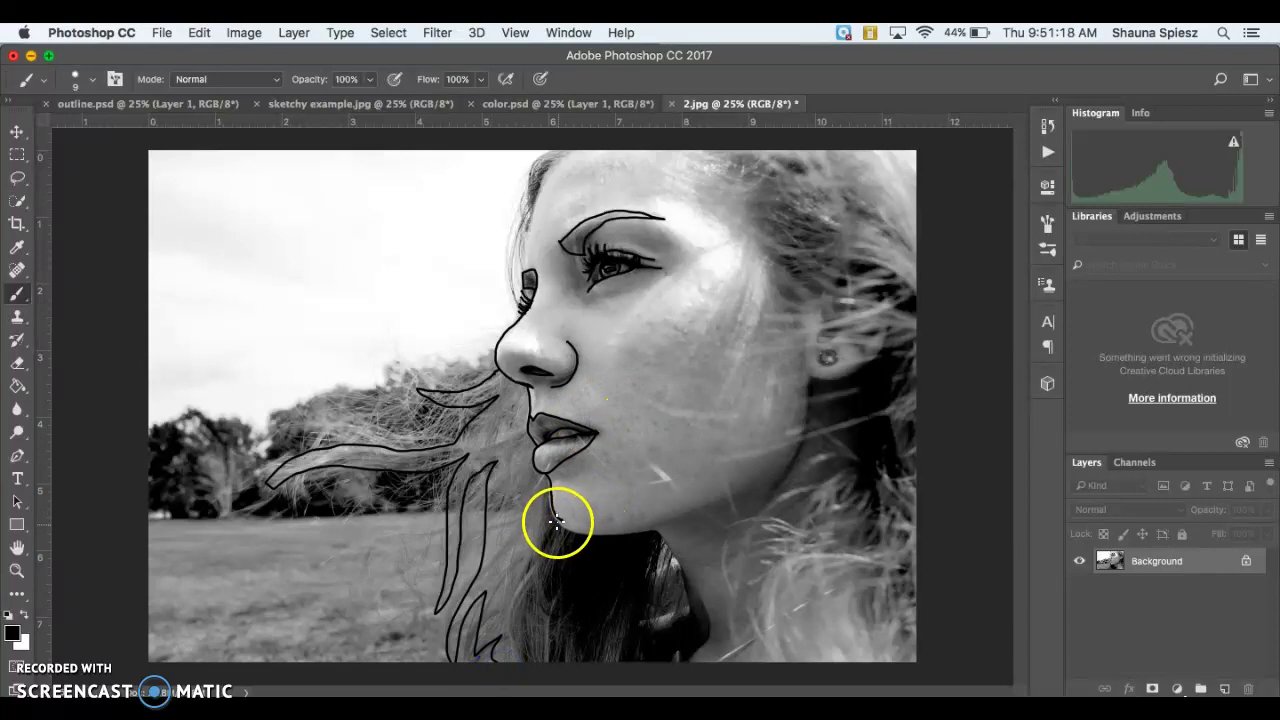
mouse_move(557, 523)
left_mouse_down()
mouse_move(616, 539)
mouse_move(758, 482)
left_mouse_up()
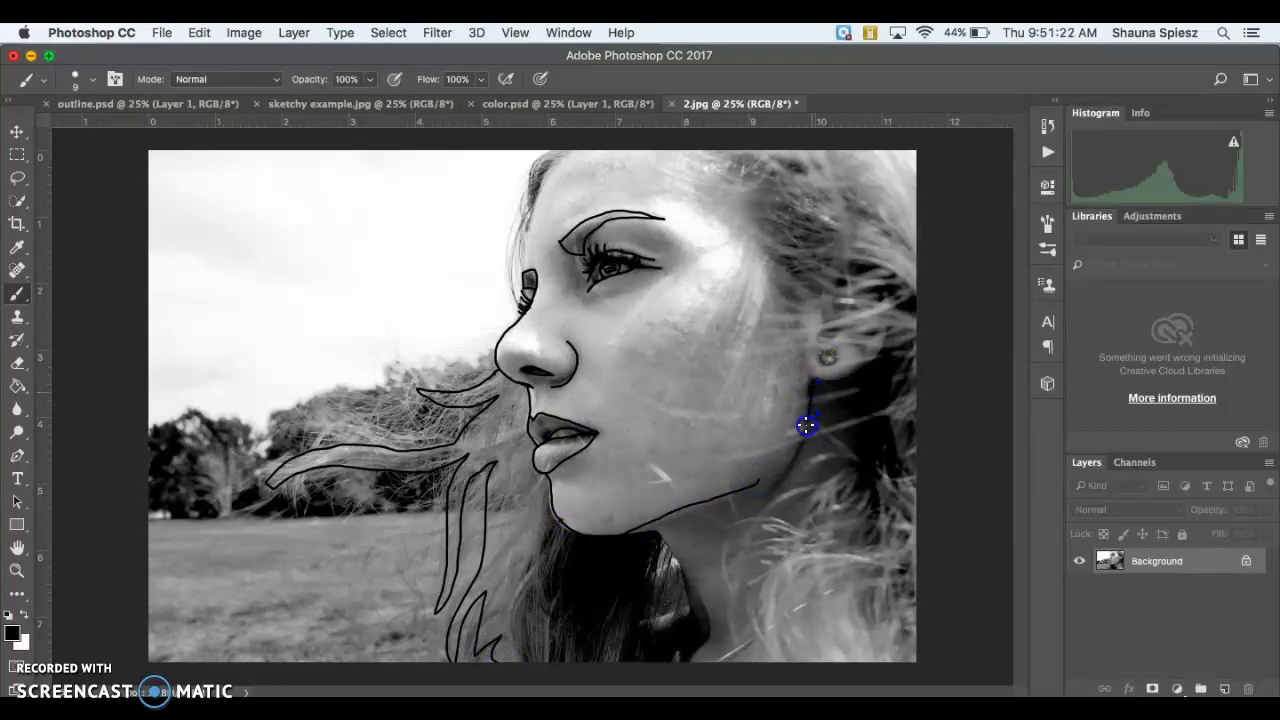
mouse_move(658, 530)
left_mouse_down()
mouse_move(712, 621)
mouse_move(646, 523)
mouse_move(660, 602)
left_mouse_up()
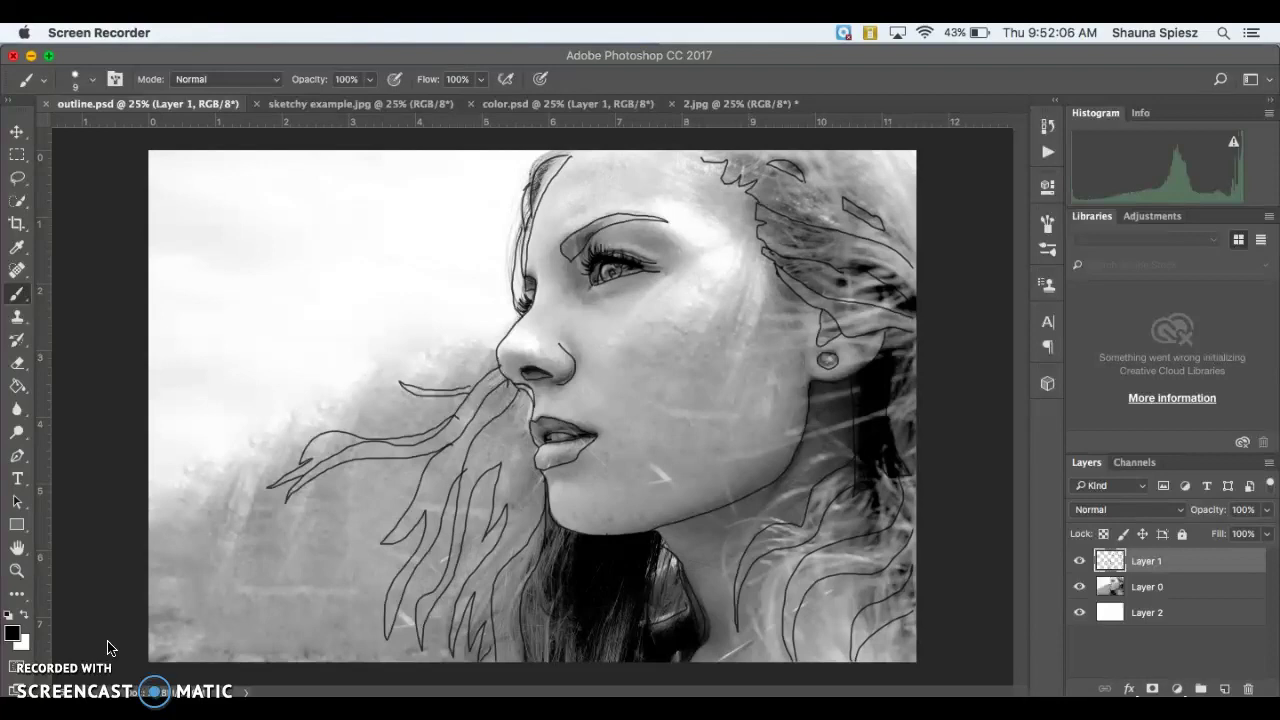
Step: With Layer 1 selected, drag the outline with the Move tool so it sits left of the face
left_click(1110, 558)
left_click(808, 421)
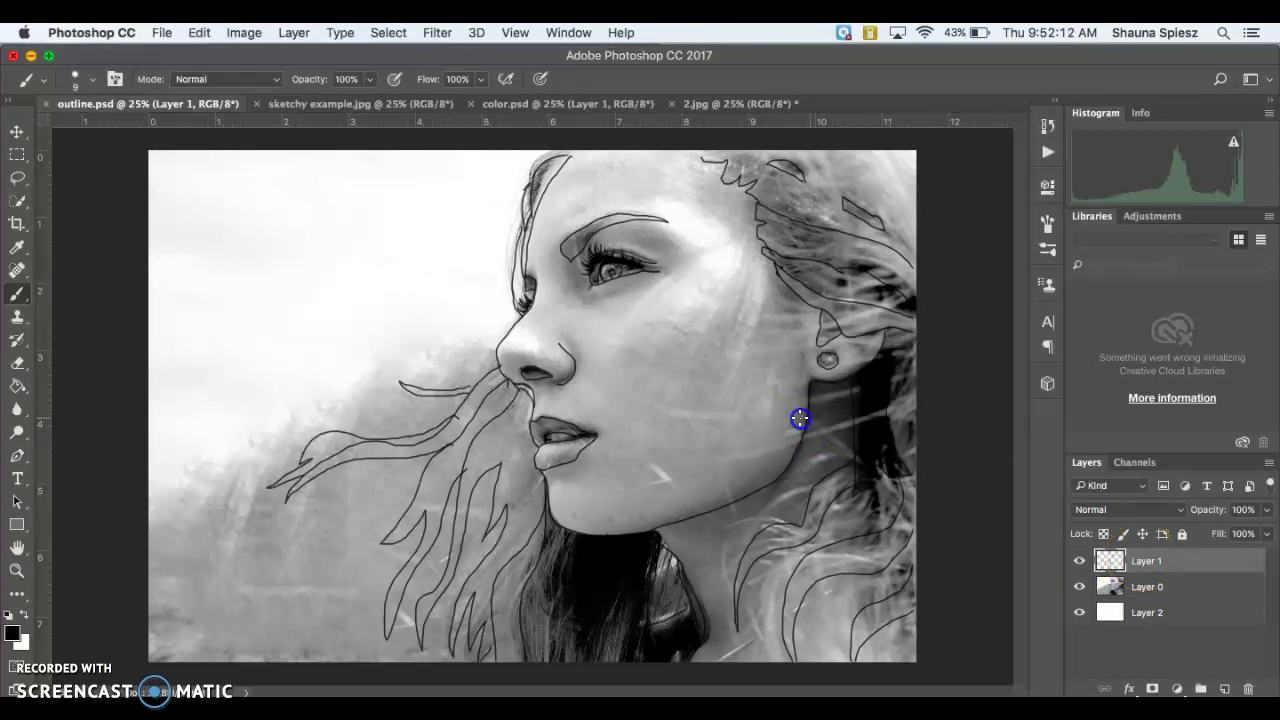
left_click(18, 133)
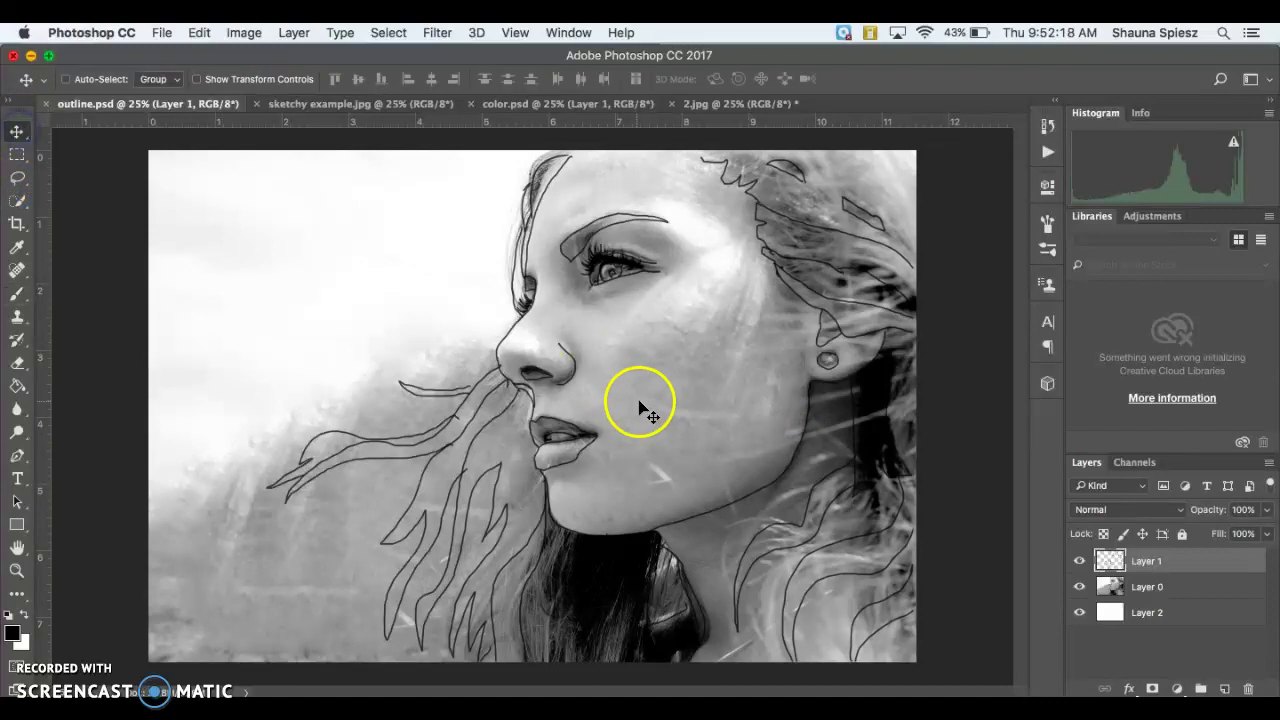
left_click_drag(683, 398, 447, 394)
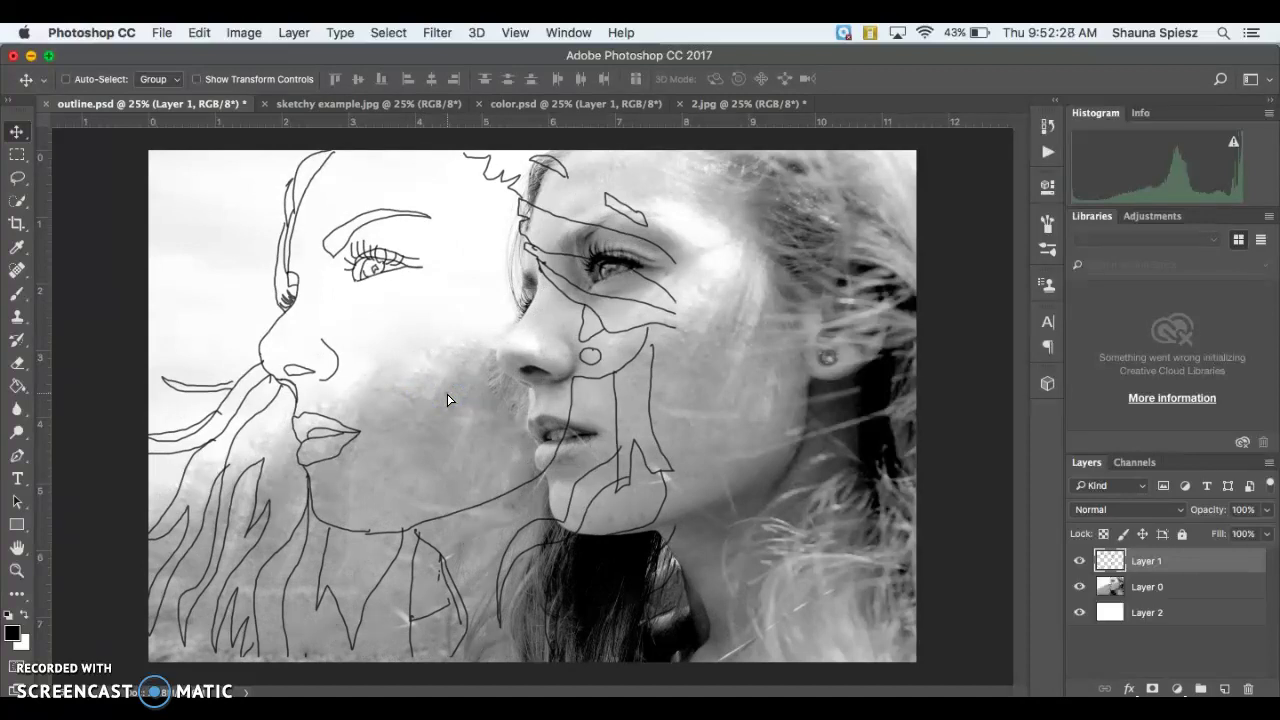
left_click_drag(447, 396, 499, 404)
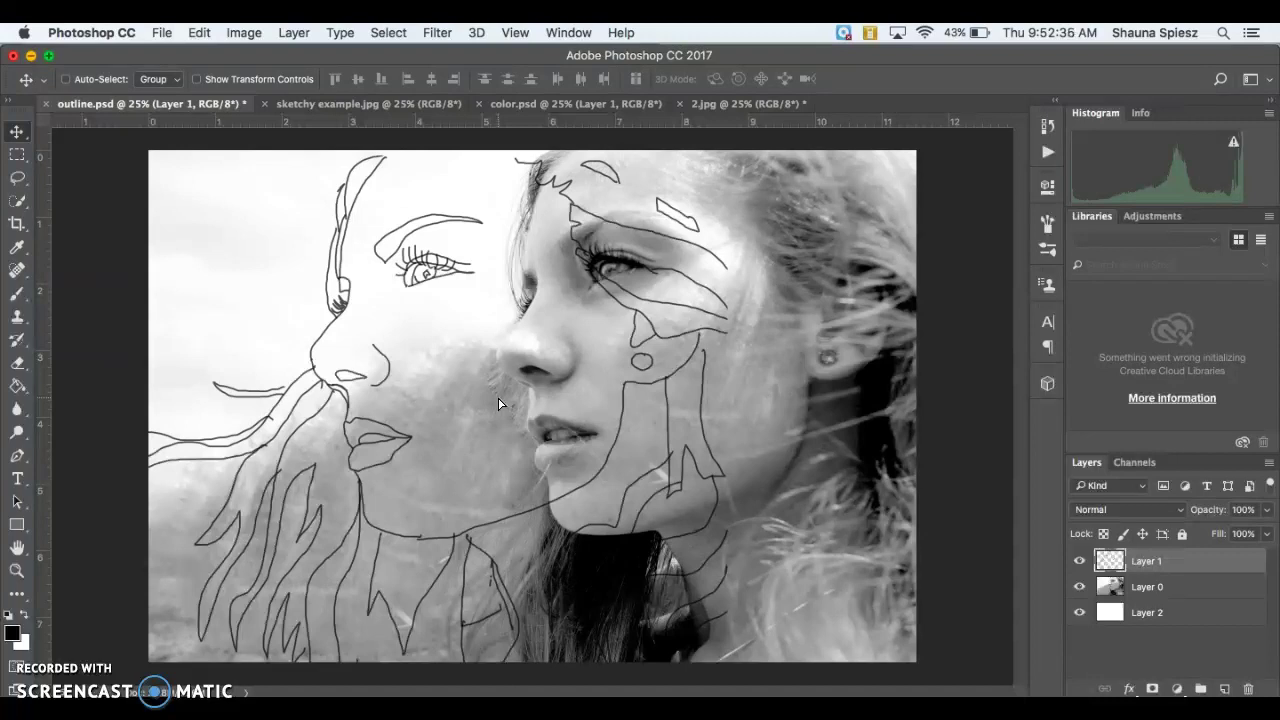
left_click_drag(499, 404, 557, 396)
left_click(772, 458)
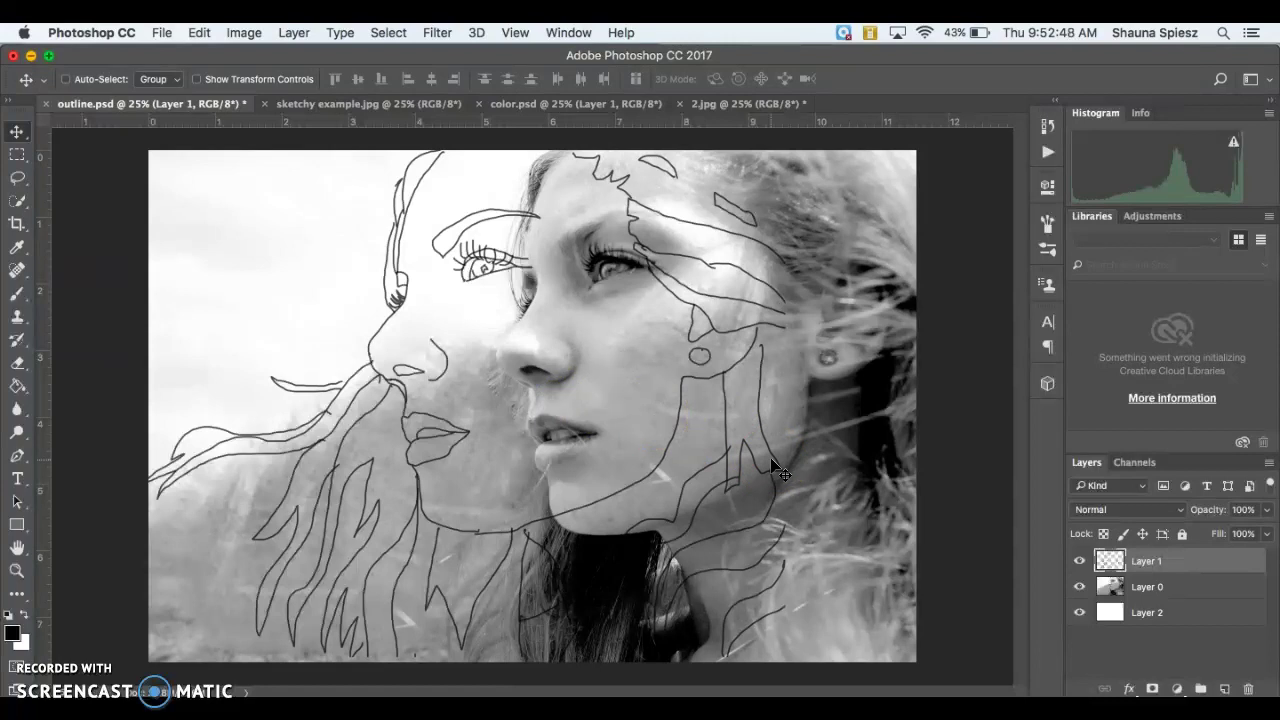
Step: Scale the Layer 1 outline down to about 53% with Free Transform
left_click(1186, 612)
left_click(1168, 568)
key("super+t")
left_click(992, 636)
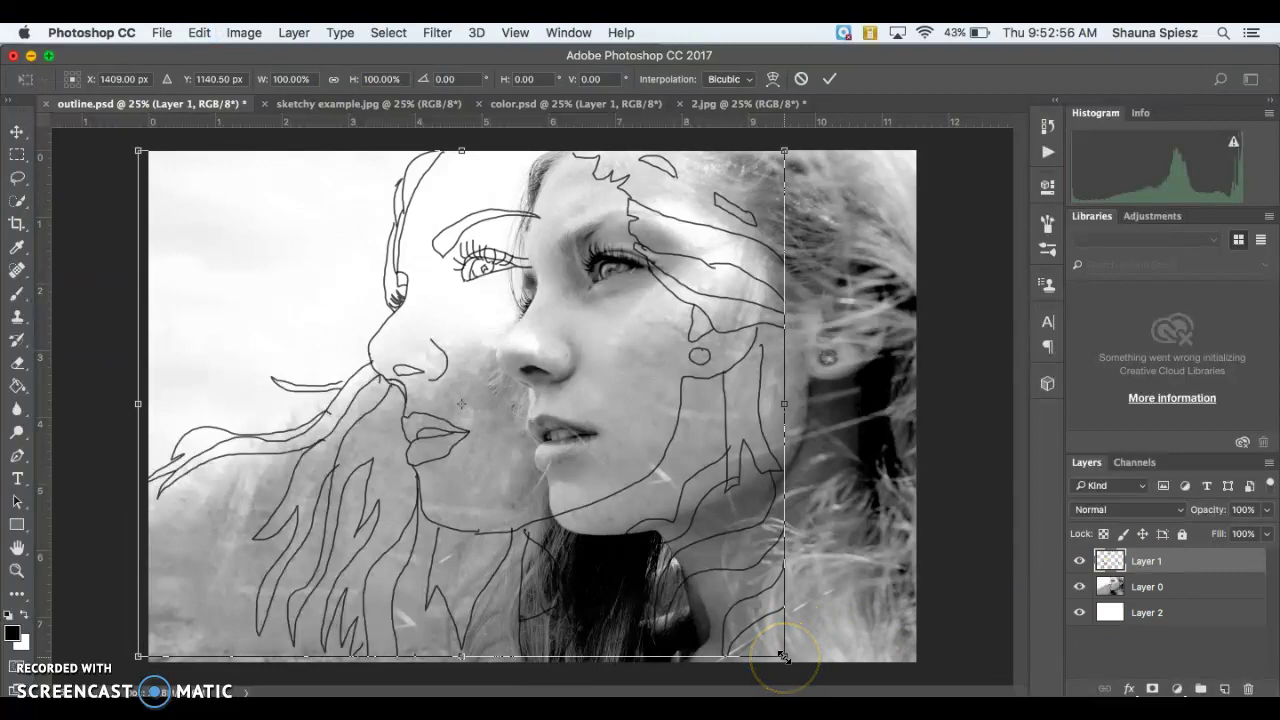
left_click_drag(784, 657, 456, 453)
left_click(829, 78)
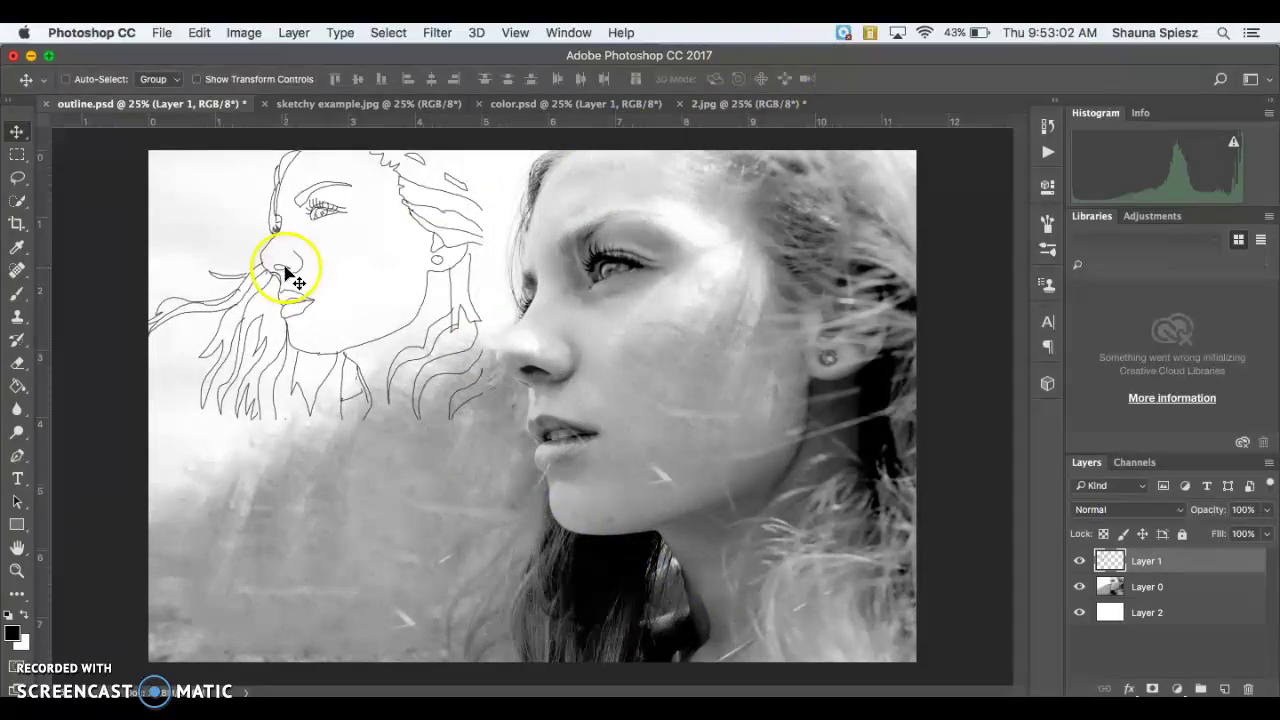
Step: Move the shrunken outline down and right, beside the photo's face
left_click_drag(285, 270, 292, 355)
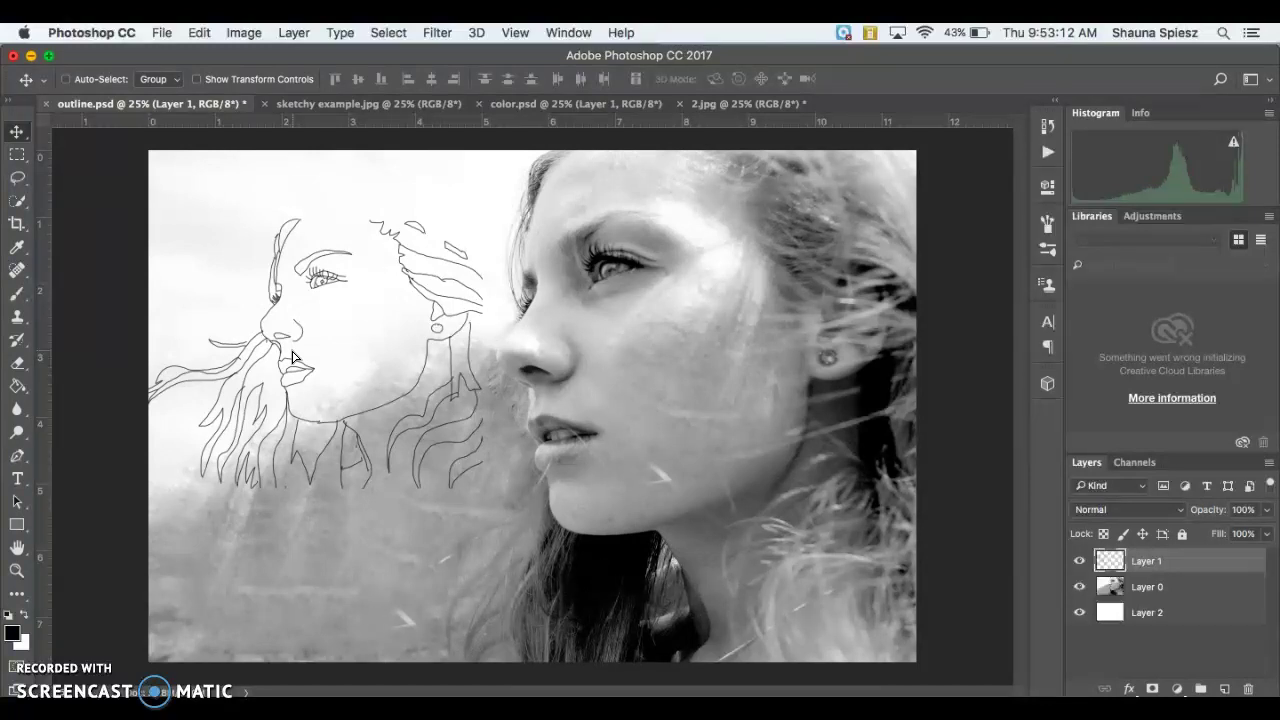
left_click(323, 386)
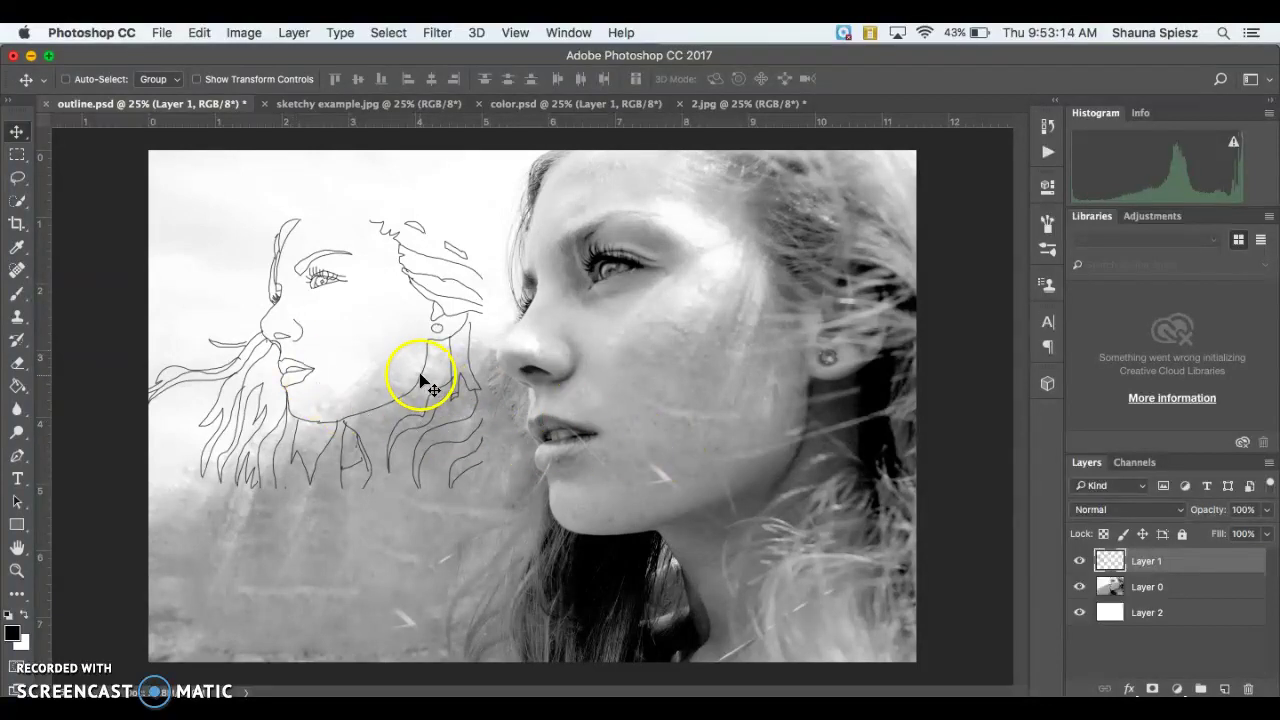
left_click_drag(420, 377, 436, 392)
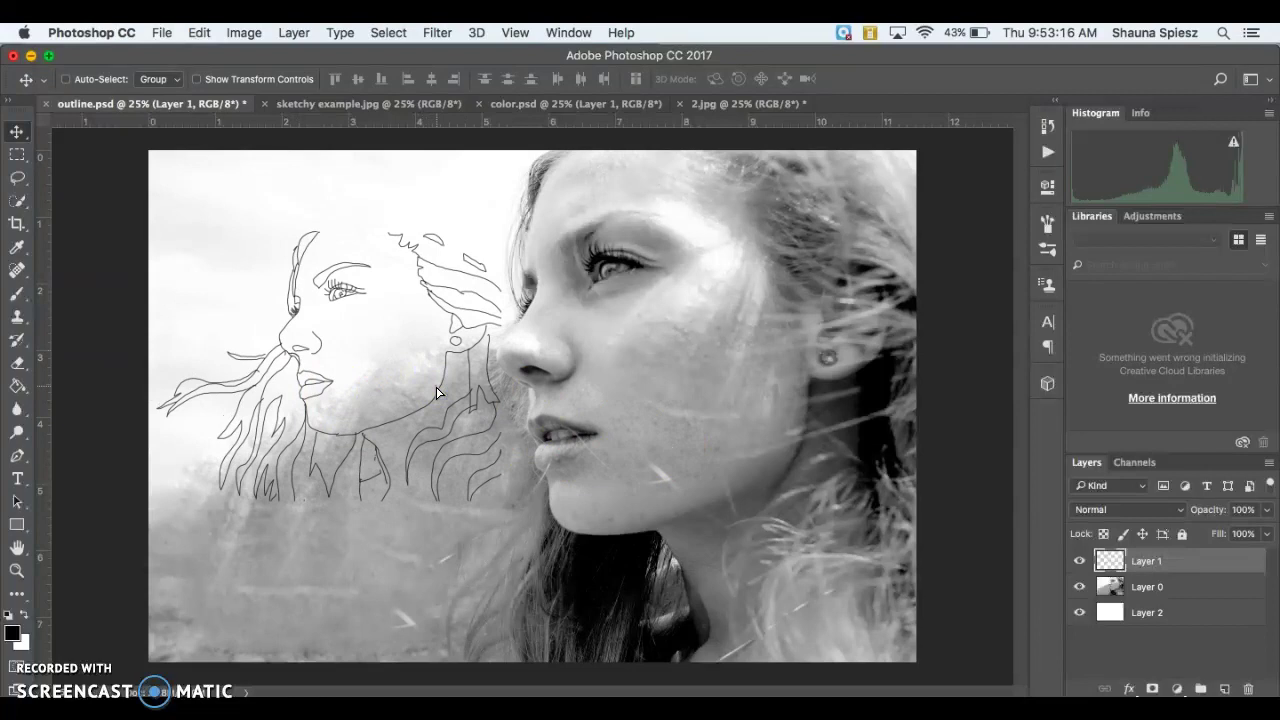